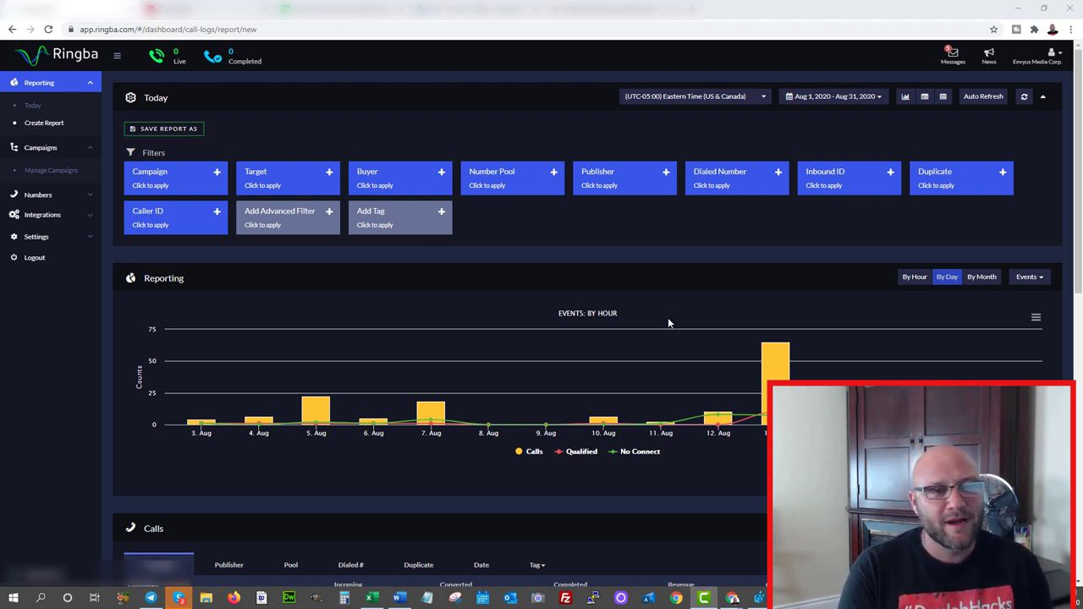
scroll(668, 317, "down", 1)
scroll(648, 315, "up", 1)
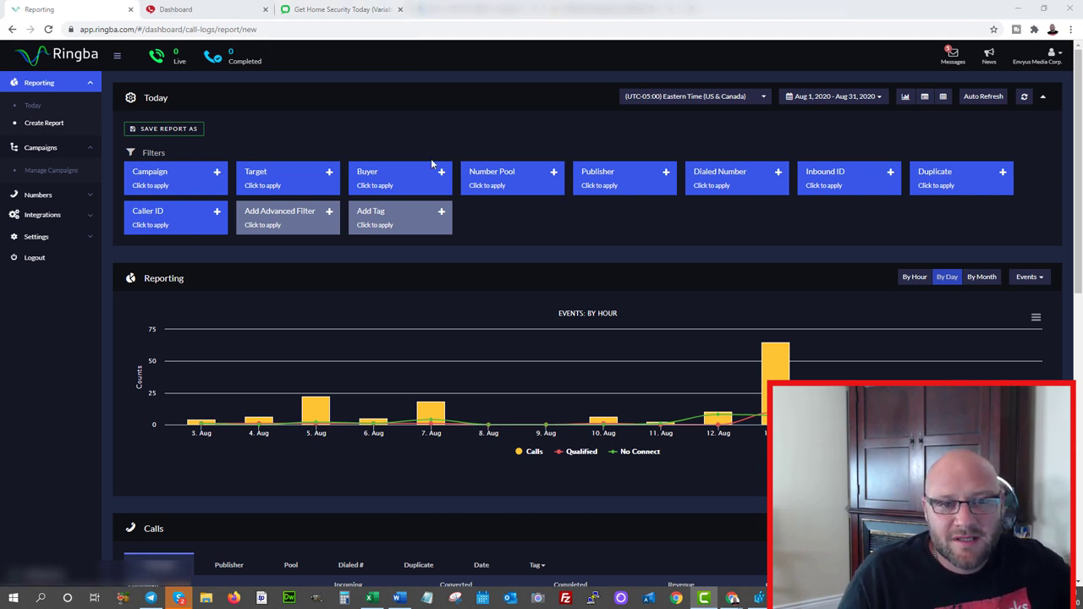
- Switch to OfferVault, search for "paypercall" offers and look through the listed offers, payouts and networks
left_click(640, 12)
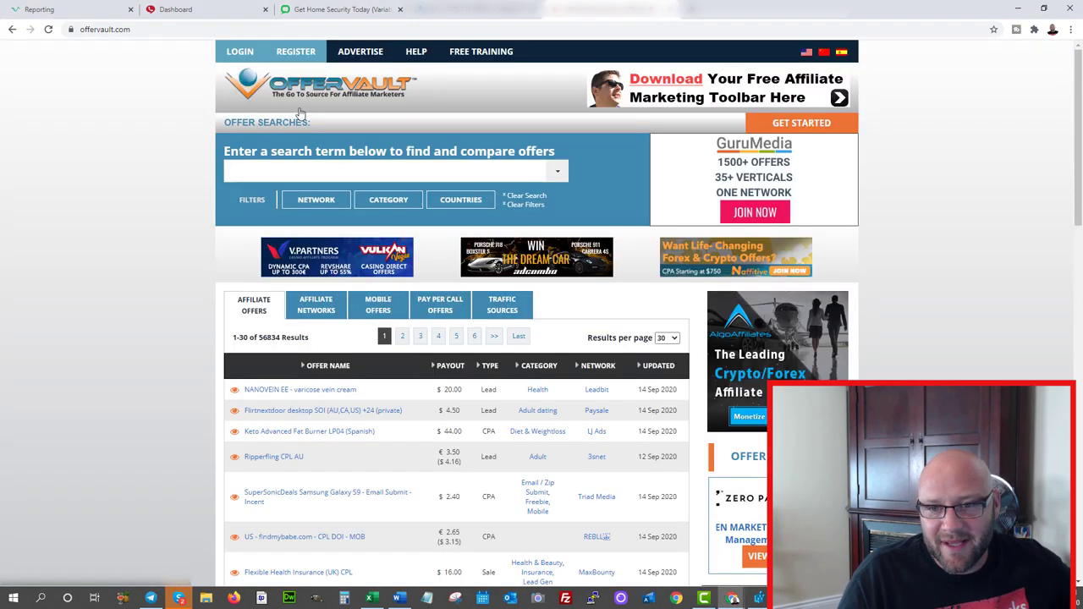
left_click(269, 171)
type("paypercall")
key("Return")
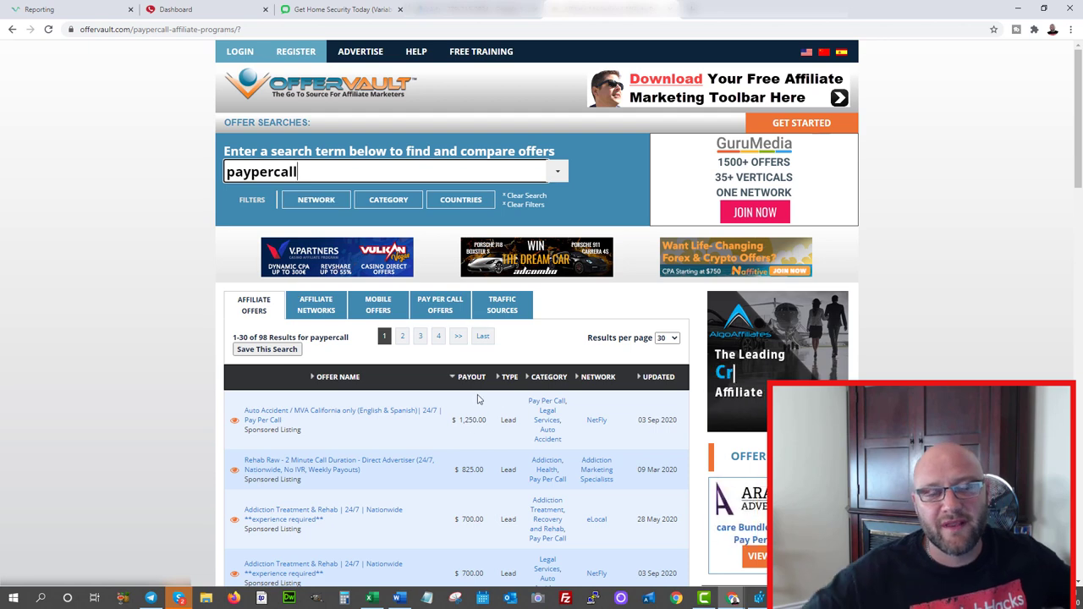
scroll(595, 404, "down", 1)
scroll(595, 404, "down", 1)
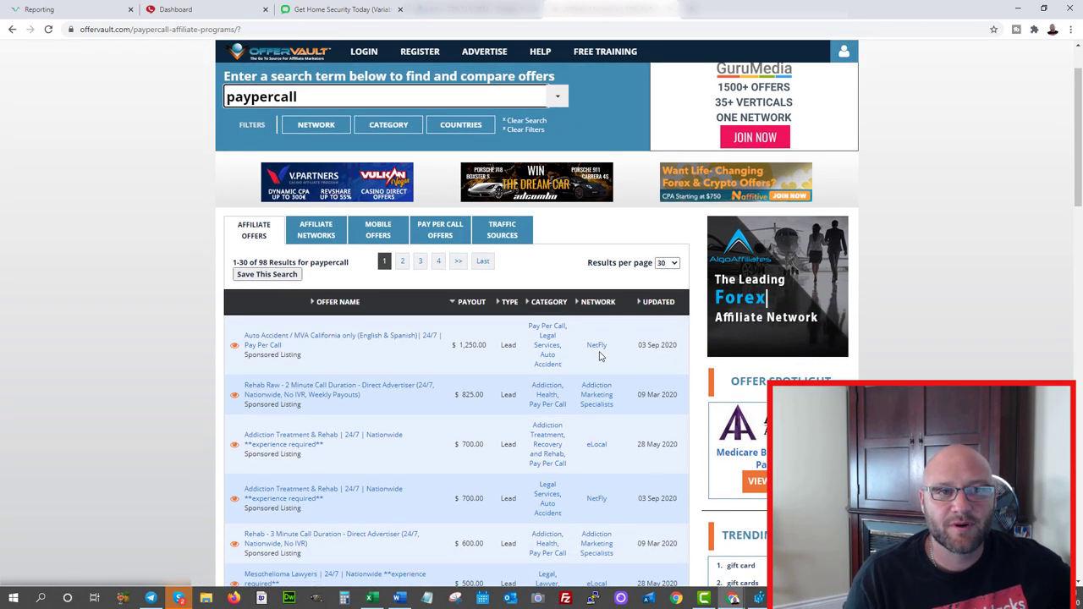
scroll(598, 396, "down", 3)
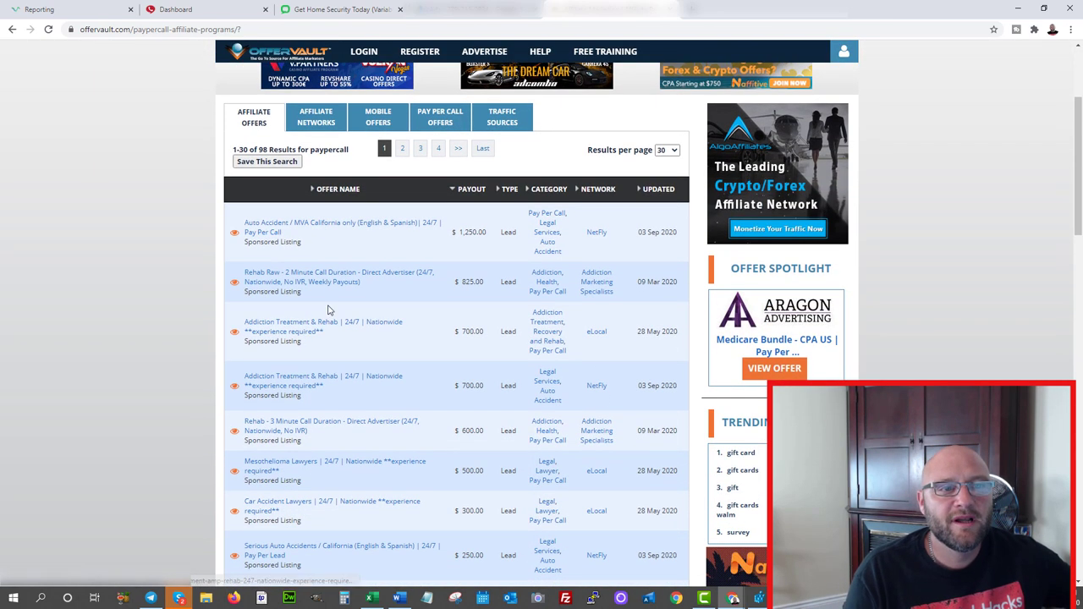
scroll(307, 307, "down", 3)
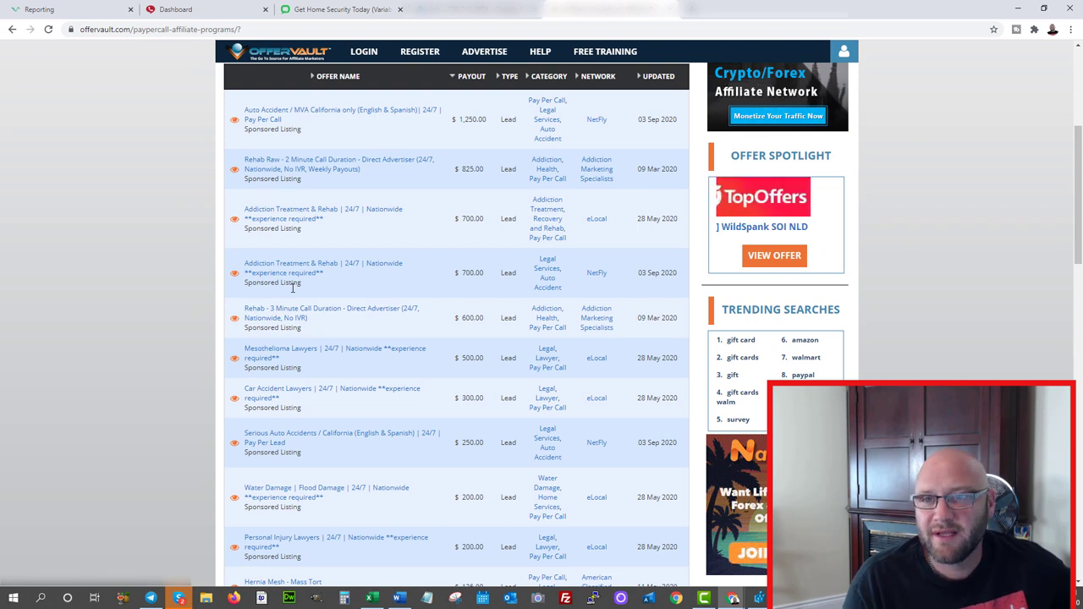
- Switch to RingPartner, go to its Invoca portal and open the Get Home Security Today (Variable Rate) campaign
left_click(178, 11)
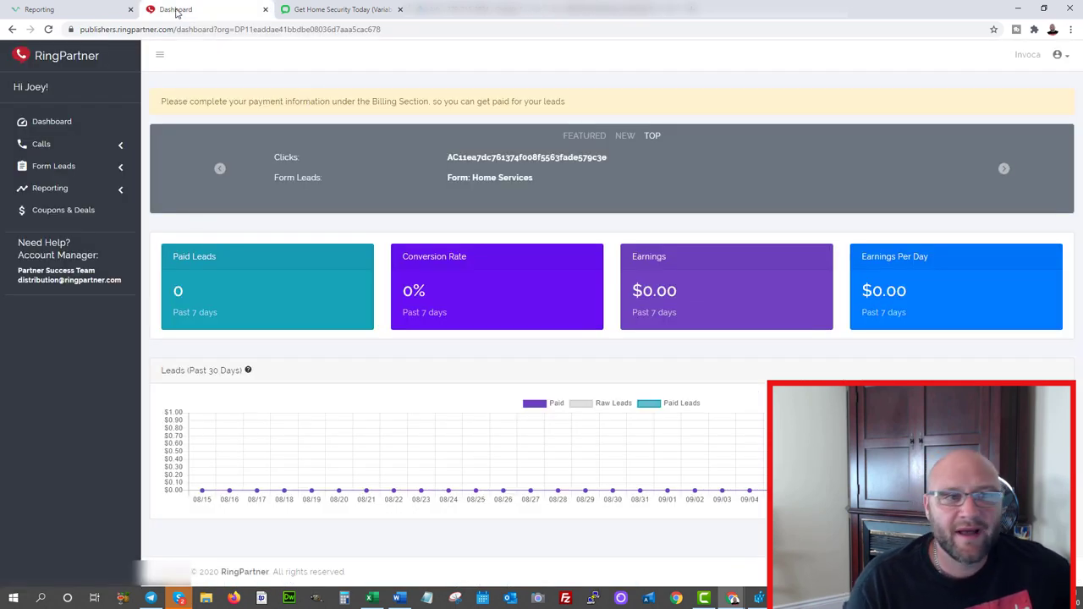
left_click(1028, 57)
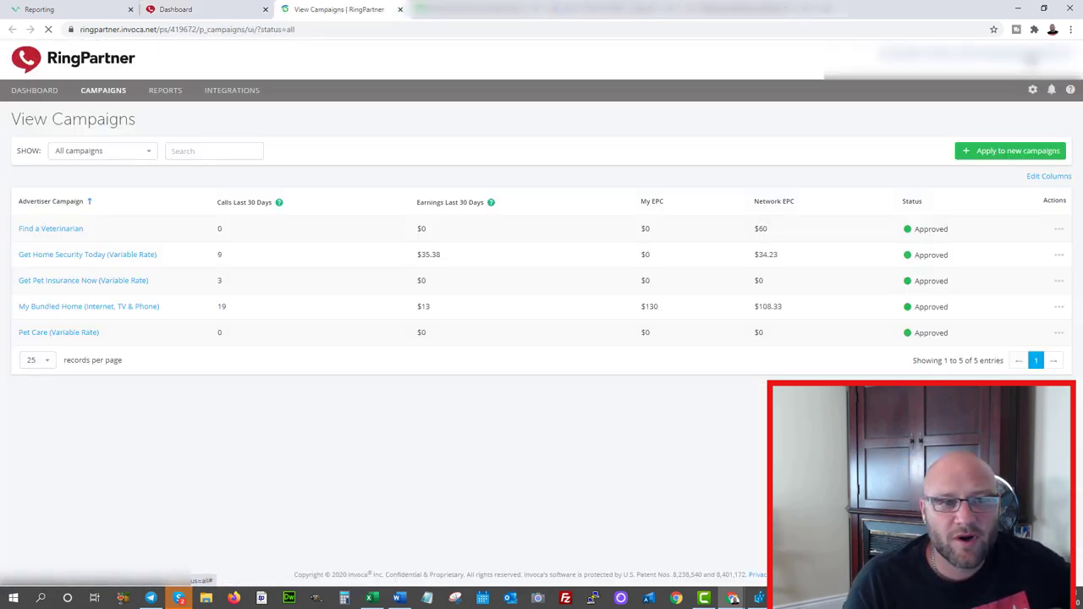
mouse_move(95, 94)
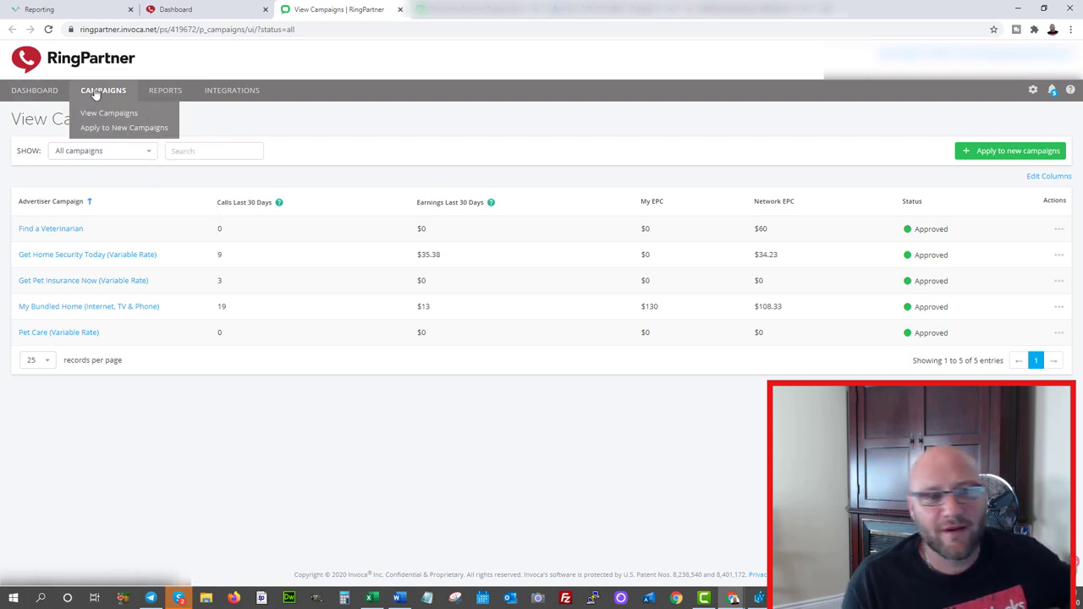
mouse_move(155, 96)
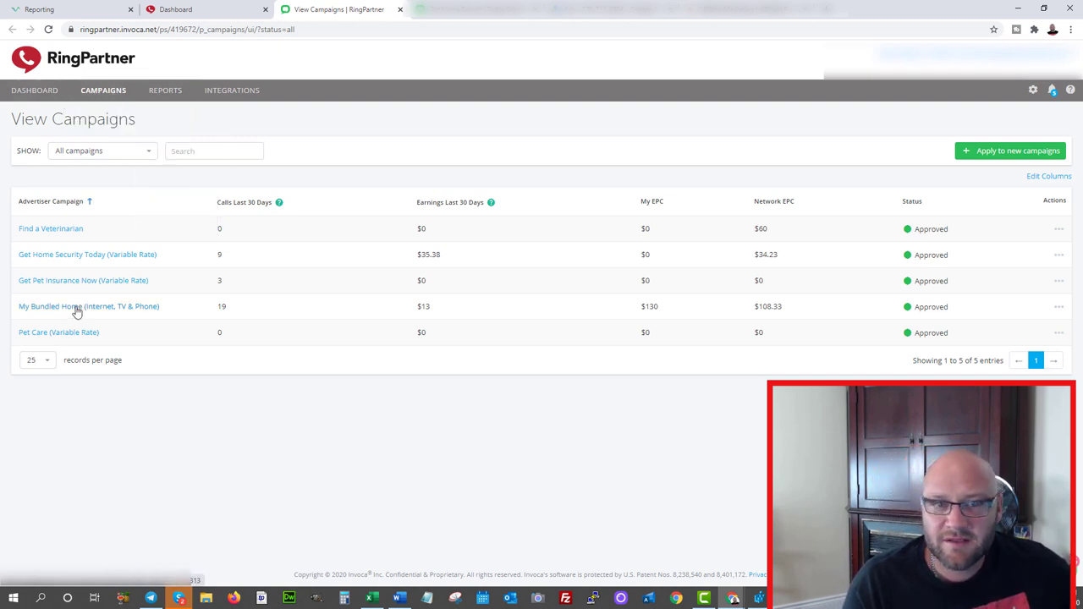
left_click(59, 256)
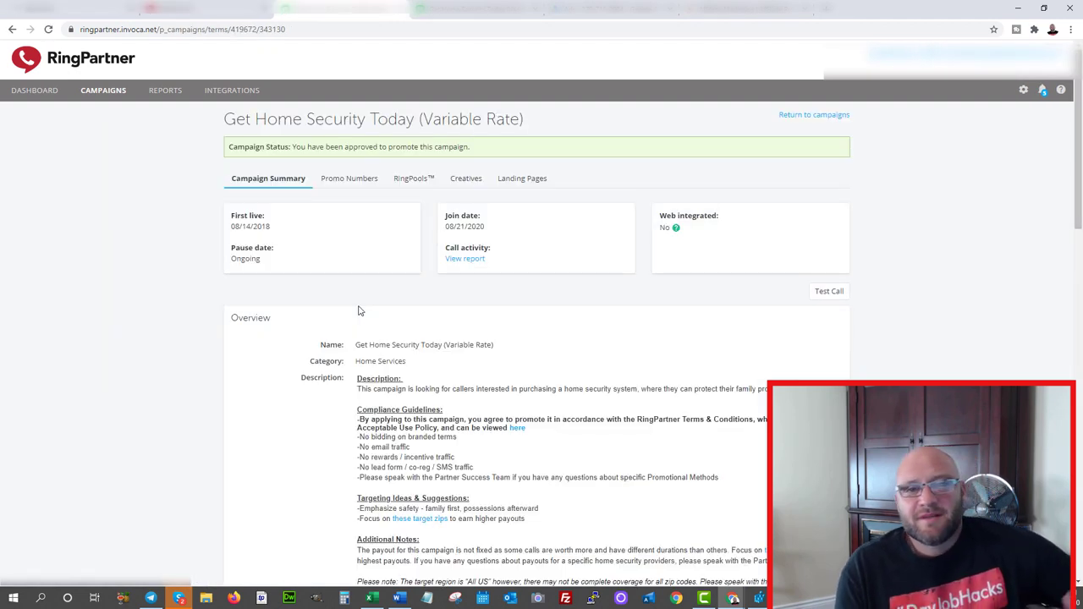
left_click(178, 6)
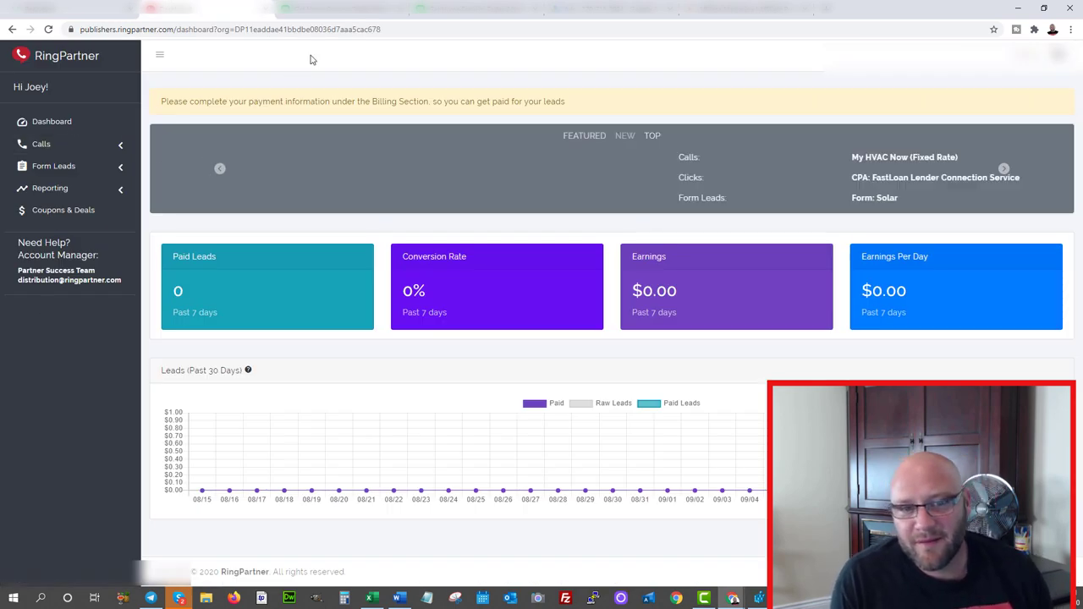
left_click(59, 15)
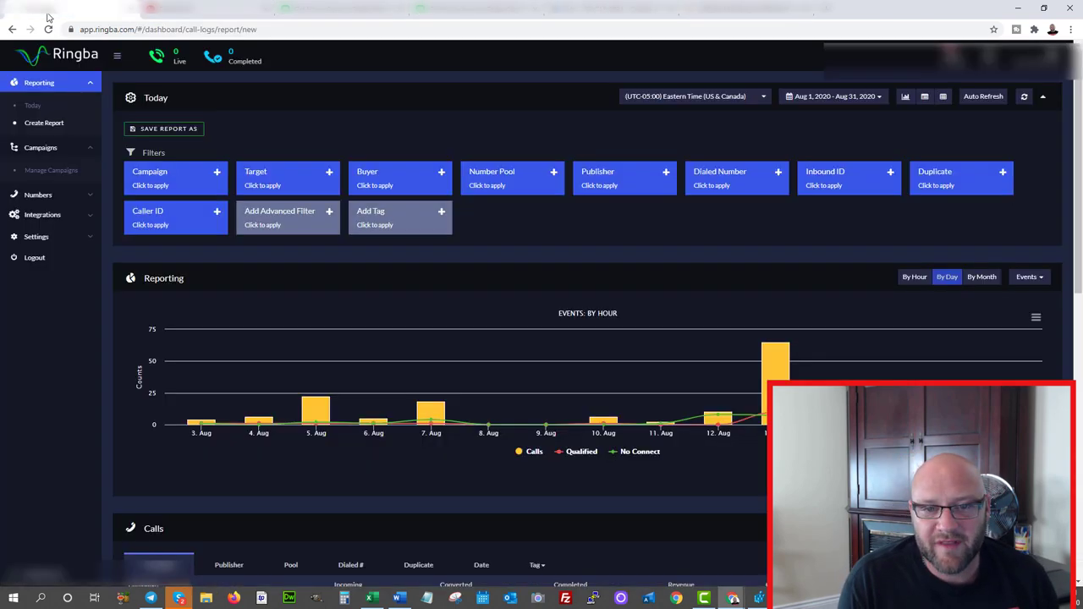
left_click(338, 8)
- Read the campaign's compliance guidelines and continue through its overview down to the hours section
scroll(339, 313, "down", 1)
scroll(344, 321, "down", 1)
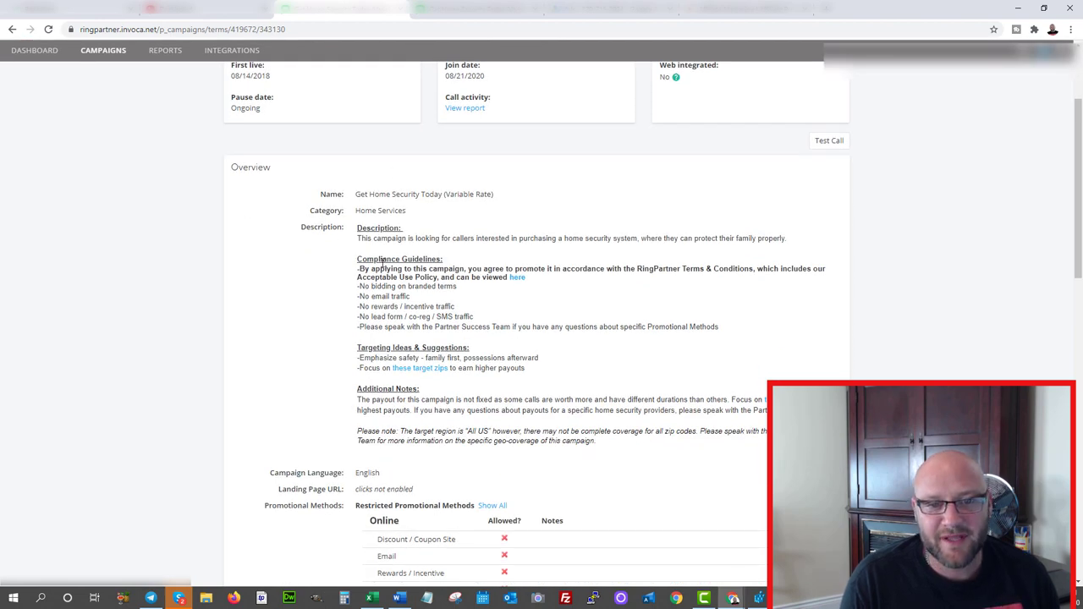
left_click_drag(381, 255, 378, 298)
scroll(377, 303, "down", 2)
scroll(377, 305, "down", 10)
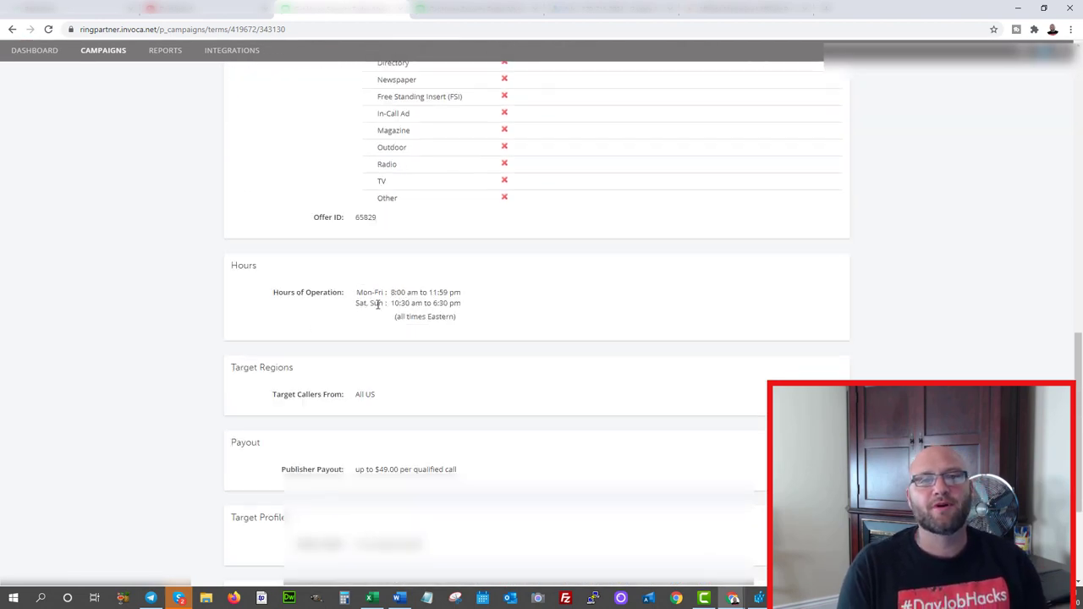
- Examine the campaign's hours of operation and the regions it targets callers from
left_click_drag(273, 179, 478, 193)
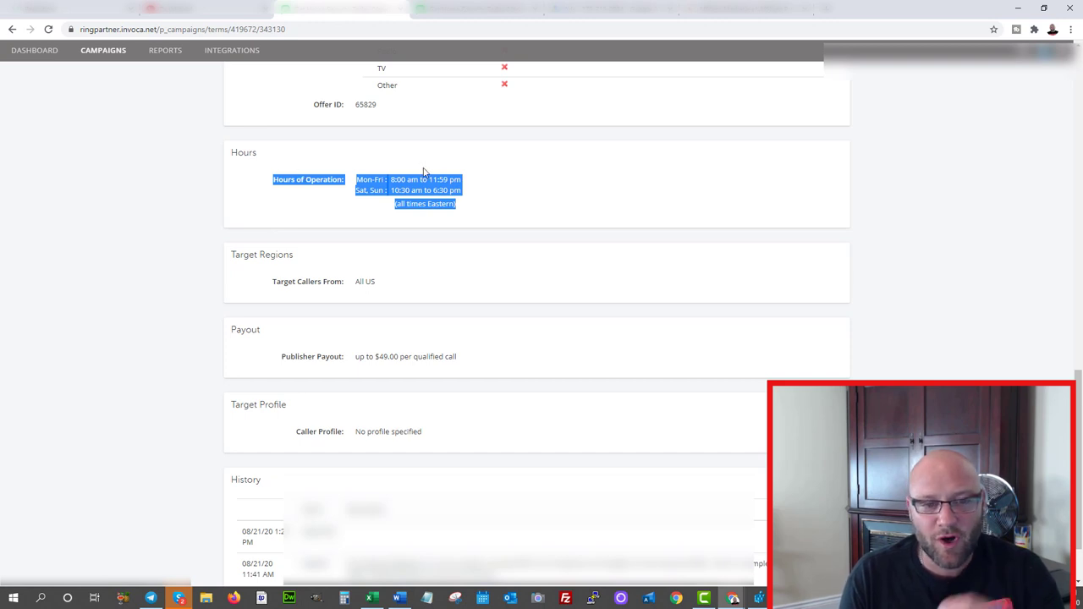
left_click(176, 191)
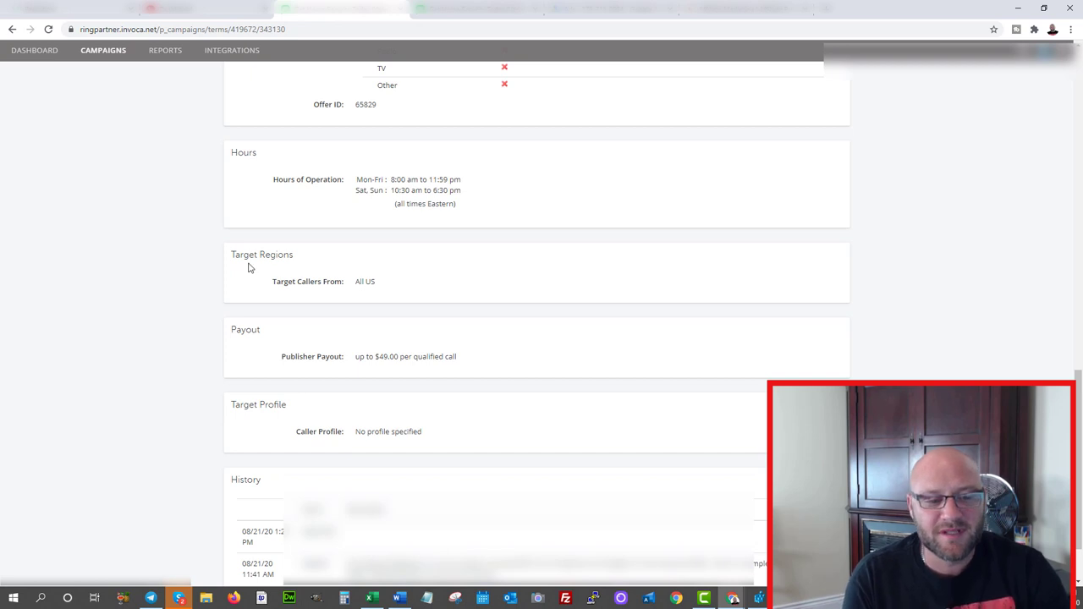
scroll(248, 267, "down", 1)
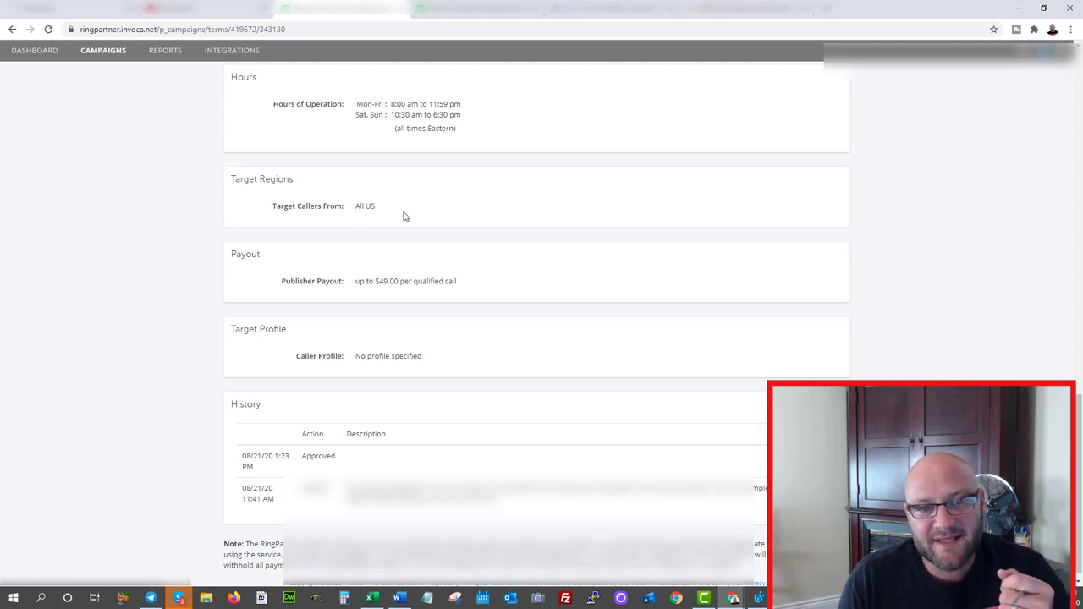
left_click_drag(404, 216, 251, 206)
left_click(173, 217)
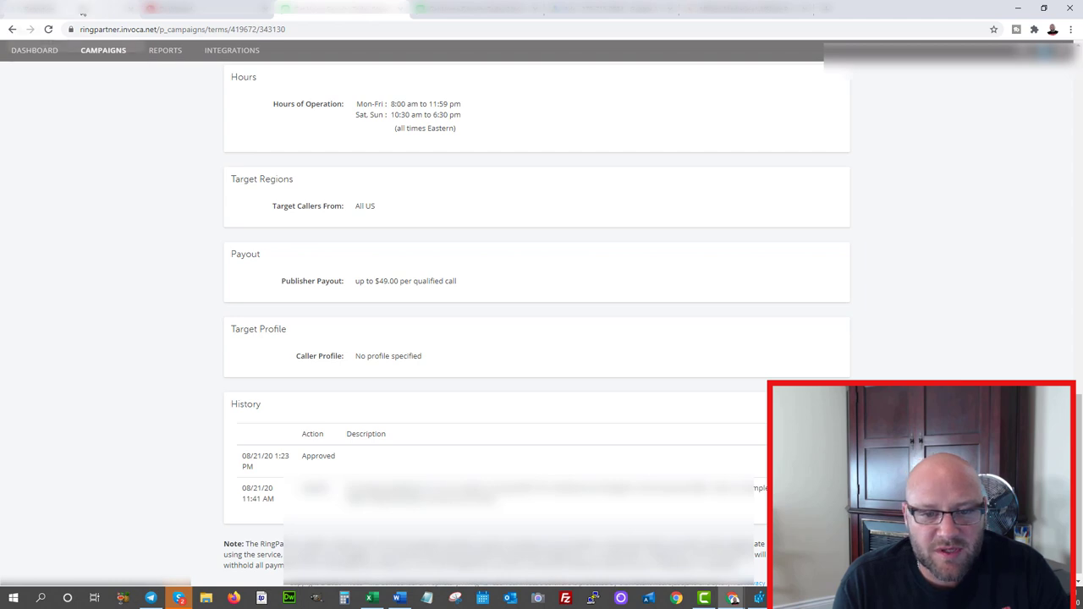
- Return to the campaign's promotional methods and review which online, mobile and offline methods are restricted
scroll(413, 269, "up", 3)
scroll(413, 269, "up", 7)
scroll(413, 269, "down", 3)
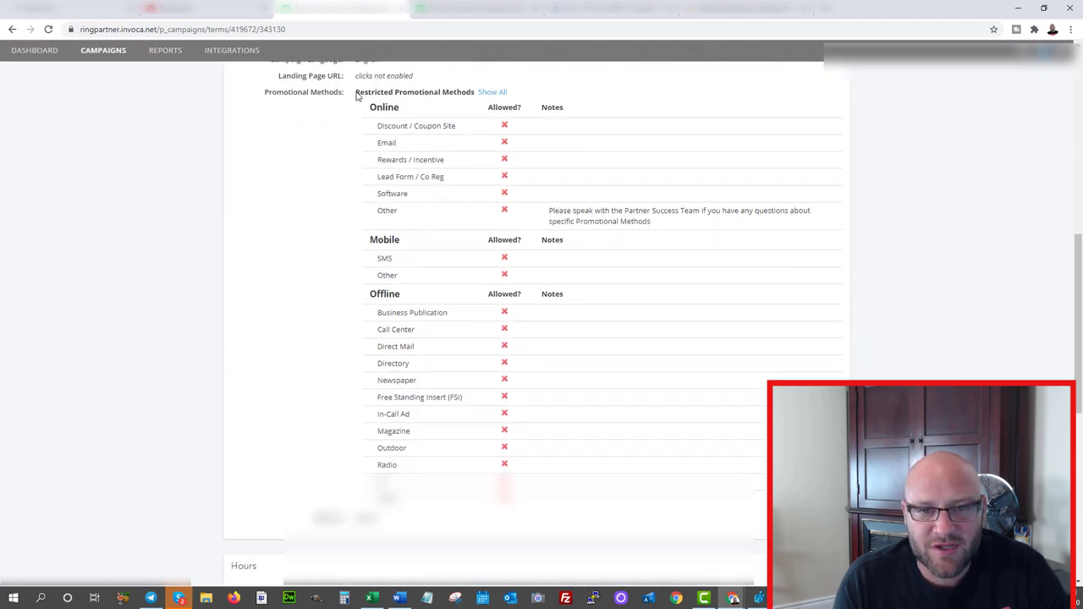
left_click_drag(356, 93, 473, 107)
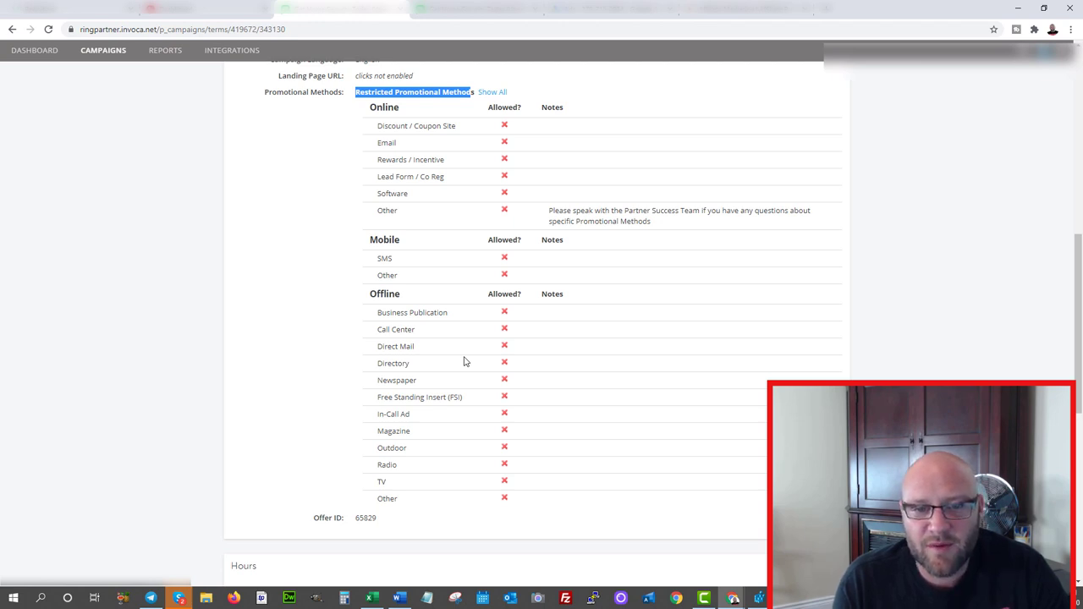
- Read the campaign description in the overview, highlighting its text, and return to the start of the summary
scroll(288, 246, "up", 2)
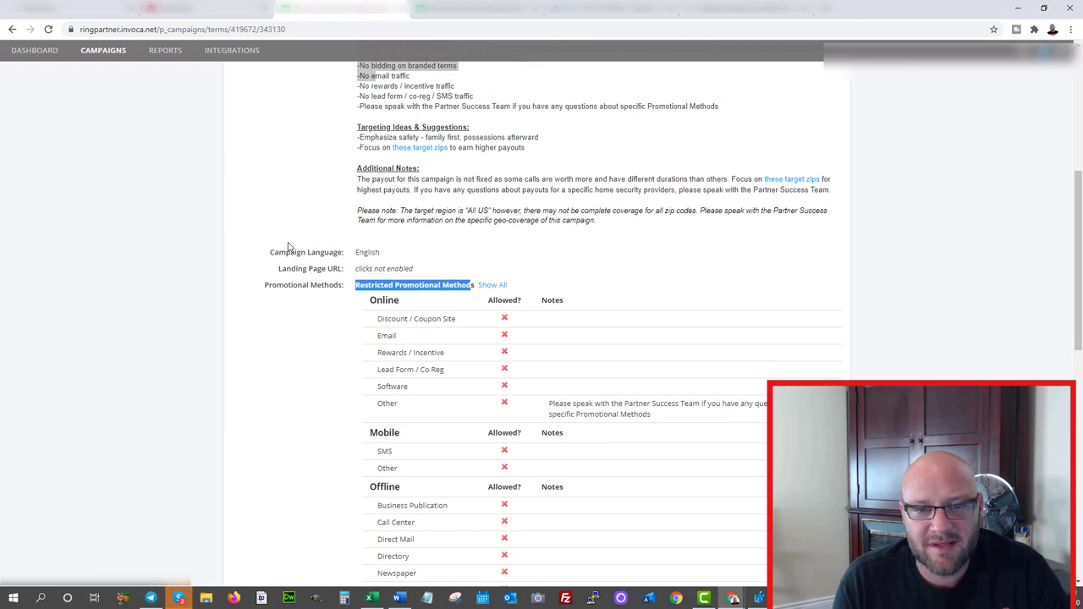
scroll(288, 246, "up", 2)
left_click(341, 188)
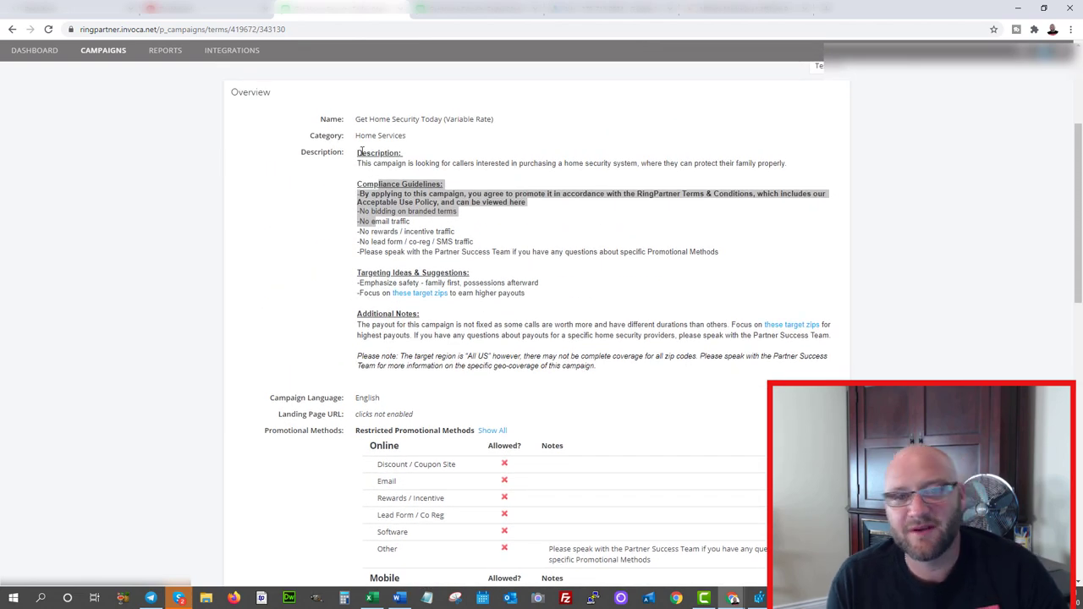
left_click_drag(361, 150, 524, 174)
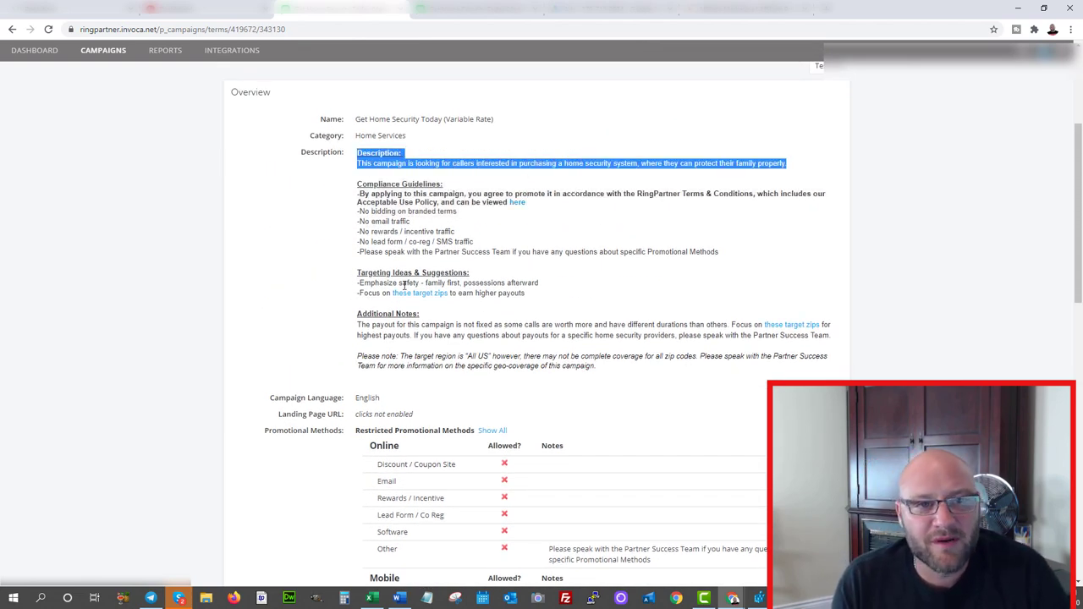
scroll(316, 228, "up", 3)
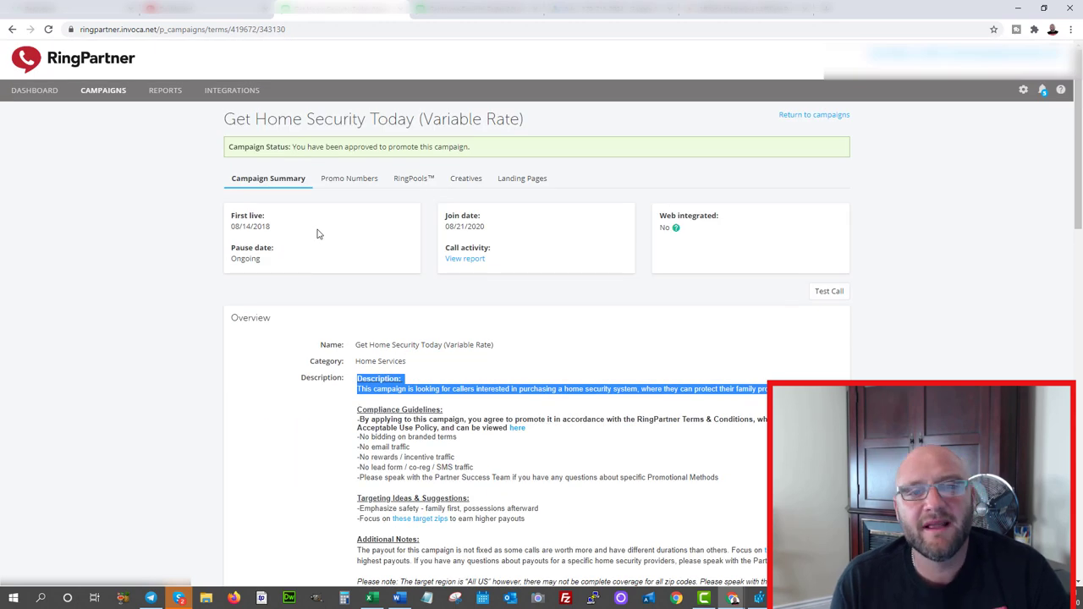
- Show the campaign's promo numbers and highlight the first listed phone number
left_click(343, 180)
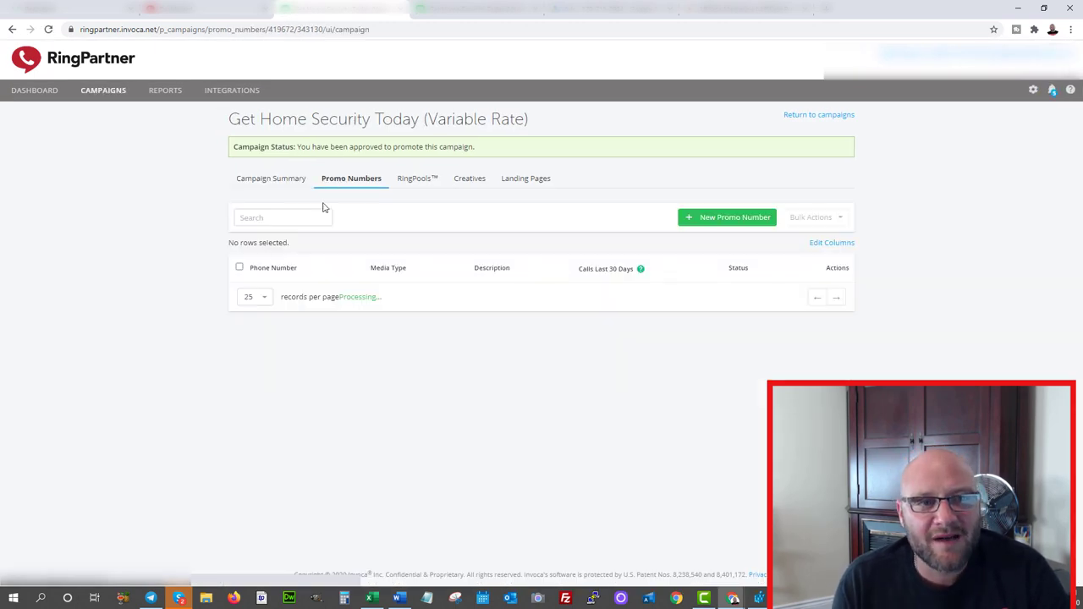
left_click_drag(333, 297, 152, 297)
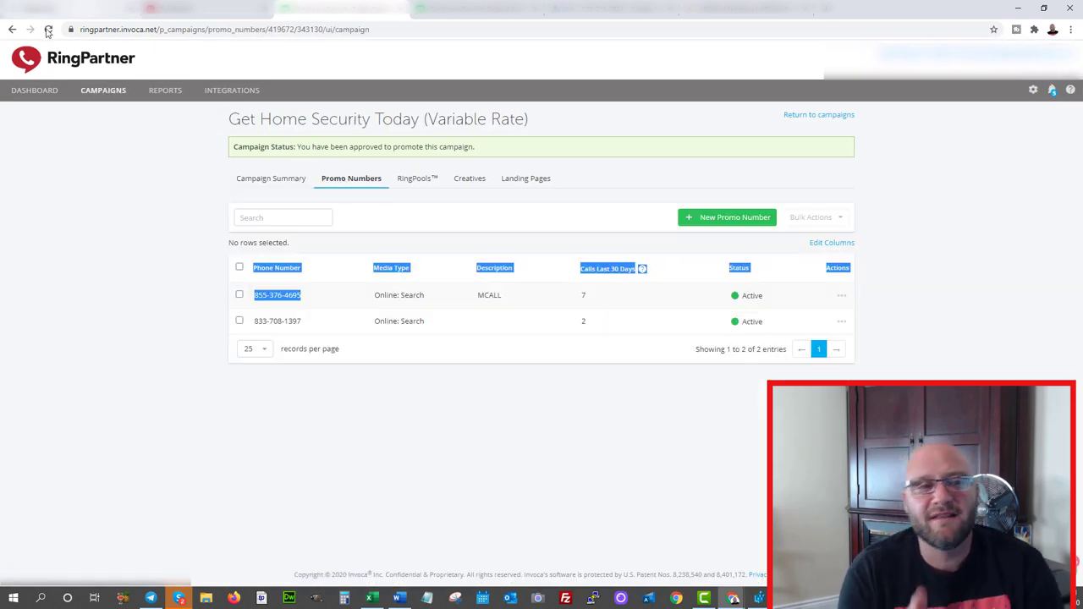
- Switch to Ringba and check which accounts are available for switching, keeping Envyus Media Corp. selected
left_click(342, 8)
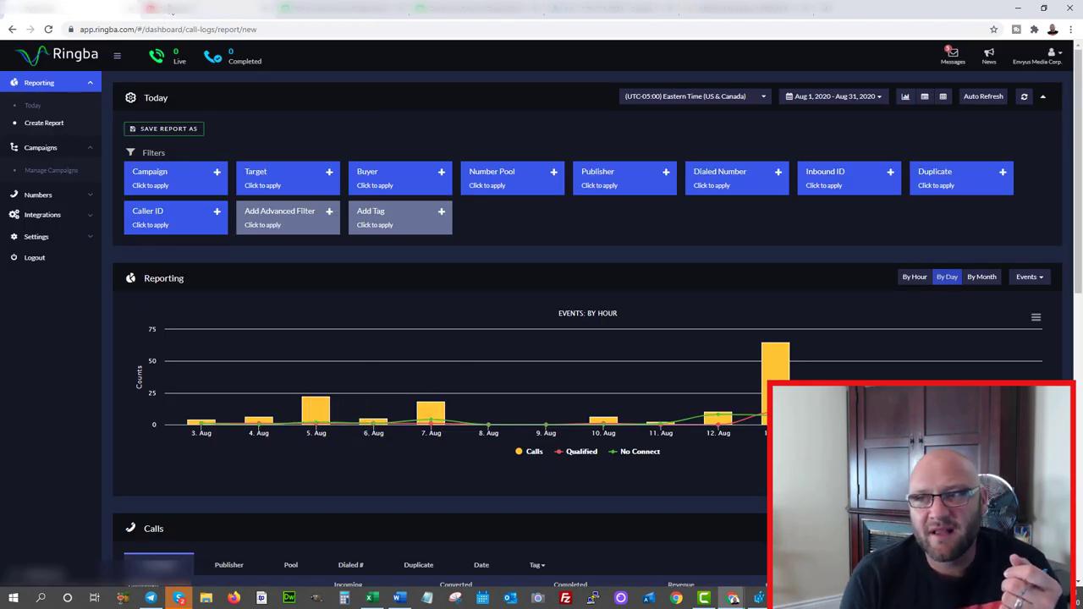
left_click(1051, 63)
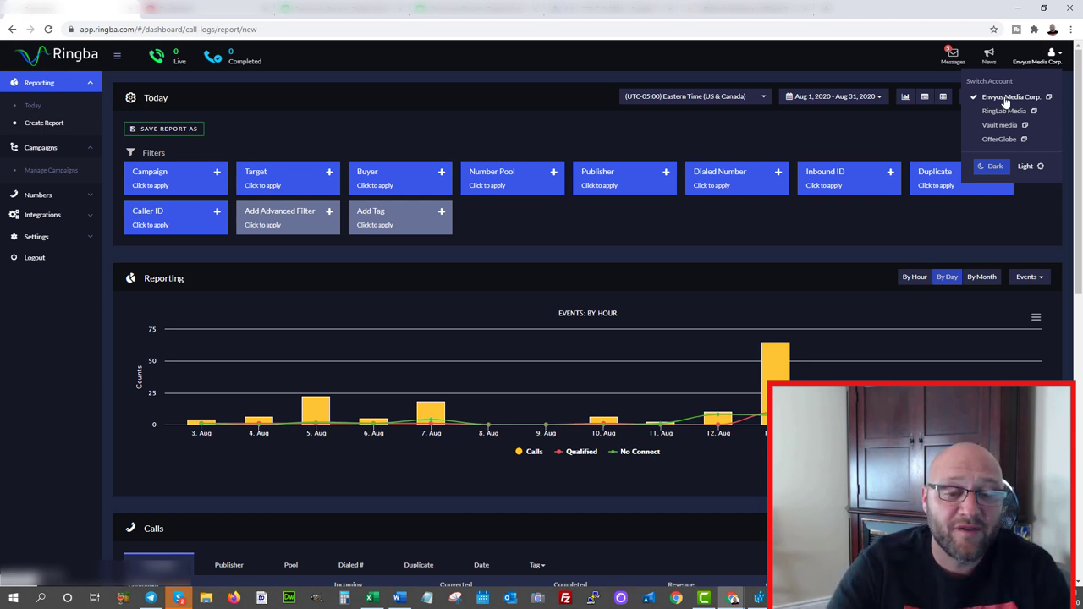
left_click(402, 133)
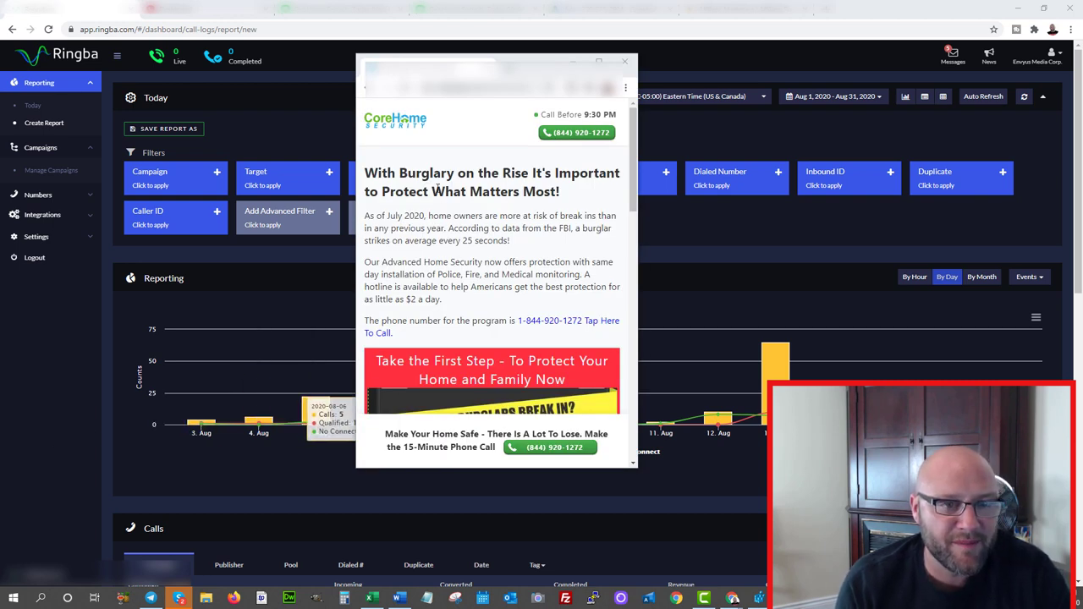
- Examine the CoreHome Security landing page, try its call link and dismiss the call dialog
scroll(446, 175, "down", 1)
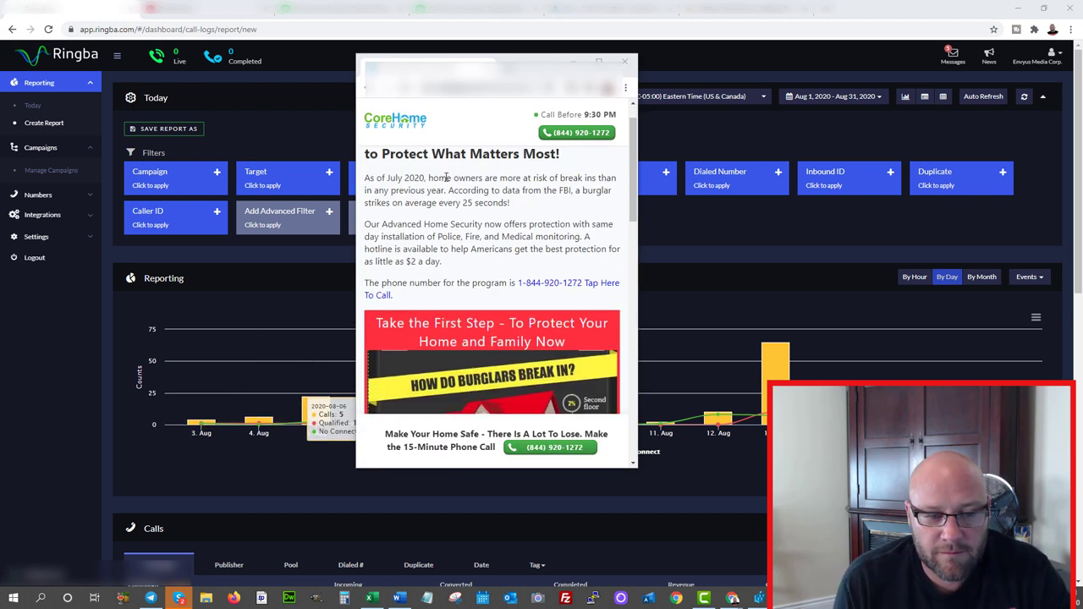
scroll(446, 177, "up", 1)
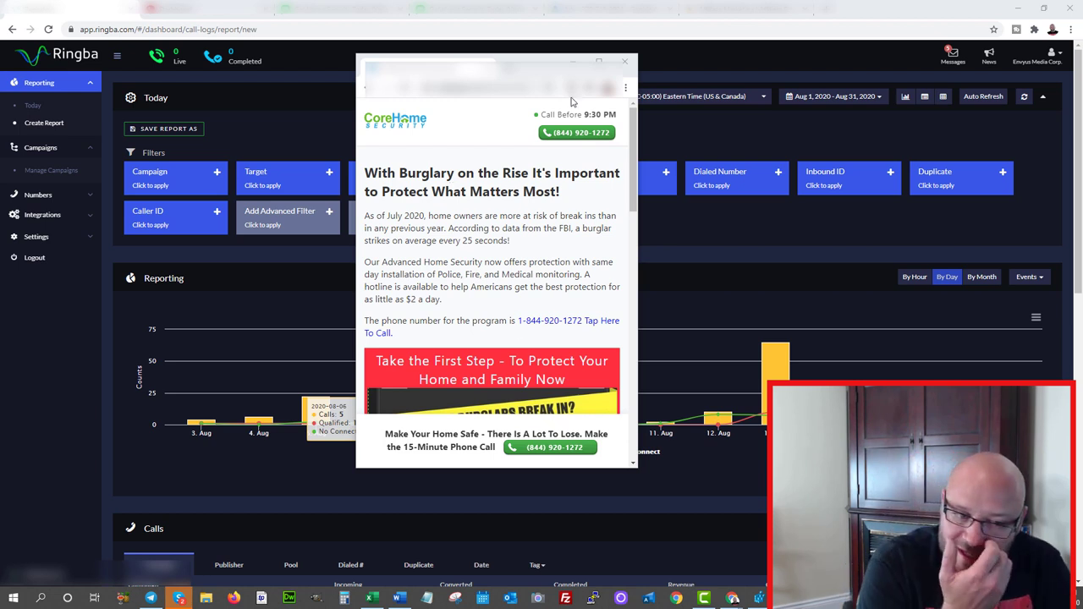
left_click(578, 133)
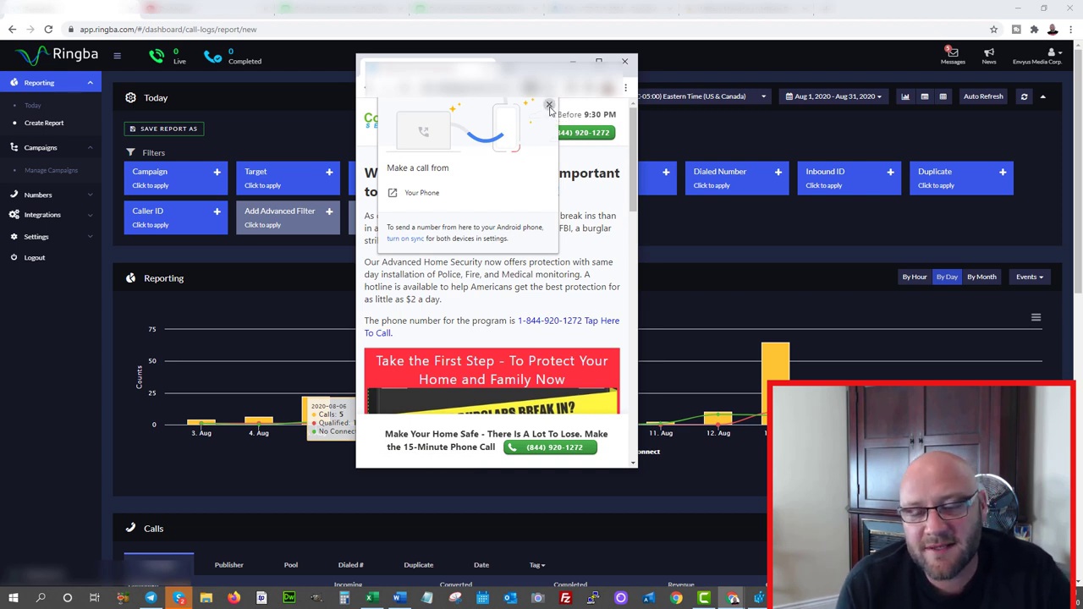
left_click(550, 106)
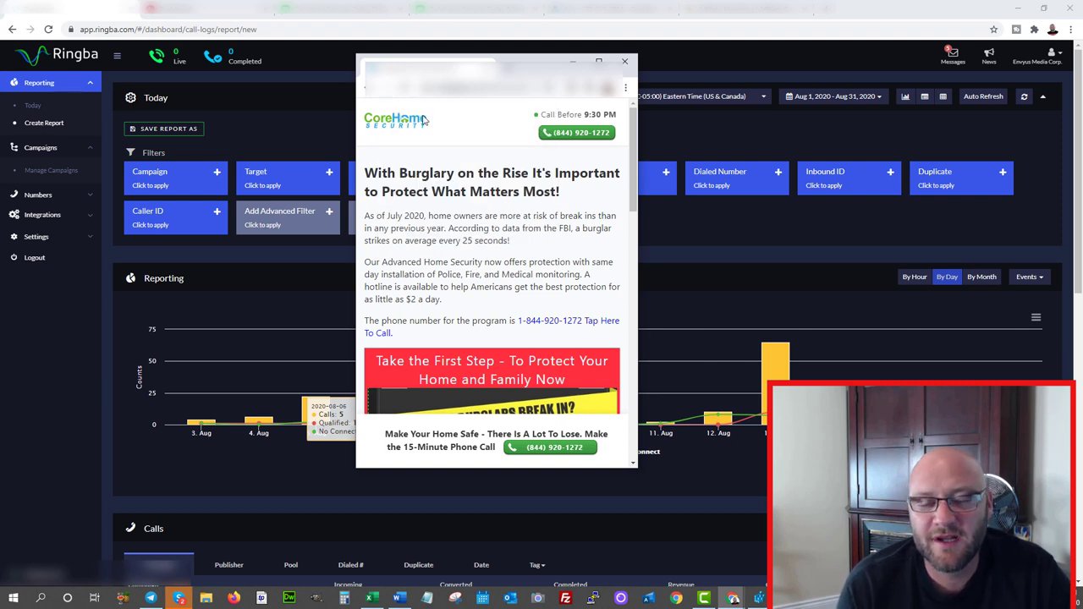
scroll(474, 168, "down", 1)
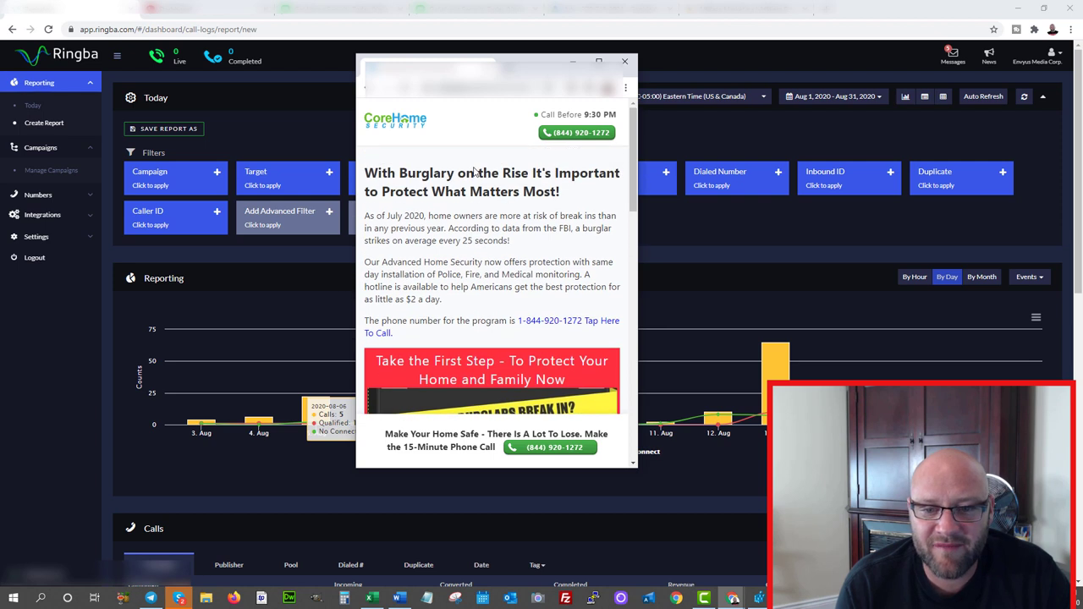
- Look over the opening text of the CoreHome Security landing page again and close its window
scroll(476, 172, "down", 2)
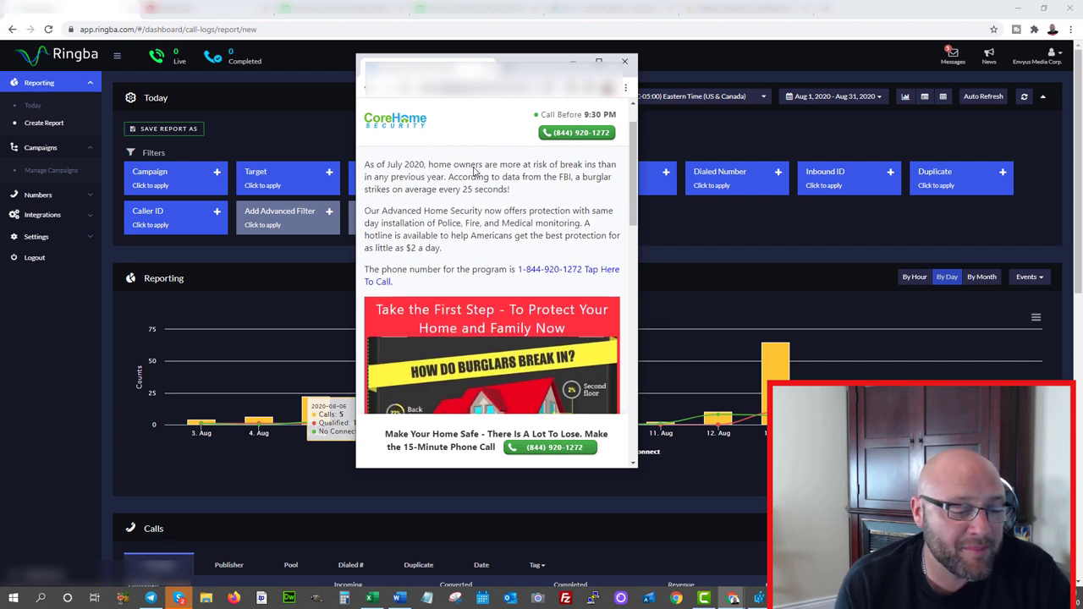
scroll(476, 172, "up", 2)
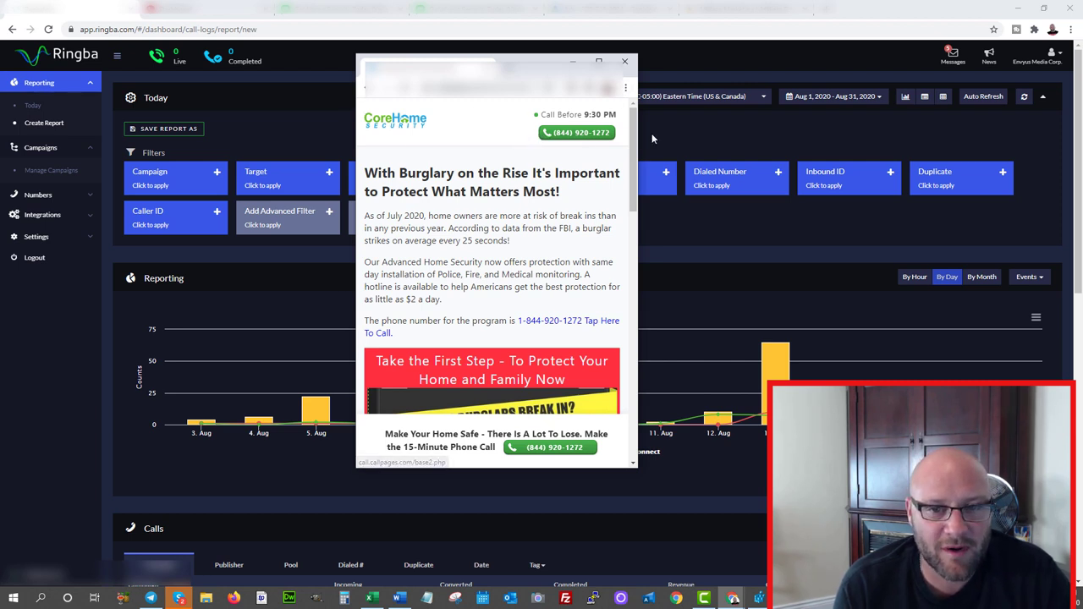
left_click(628, 62)
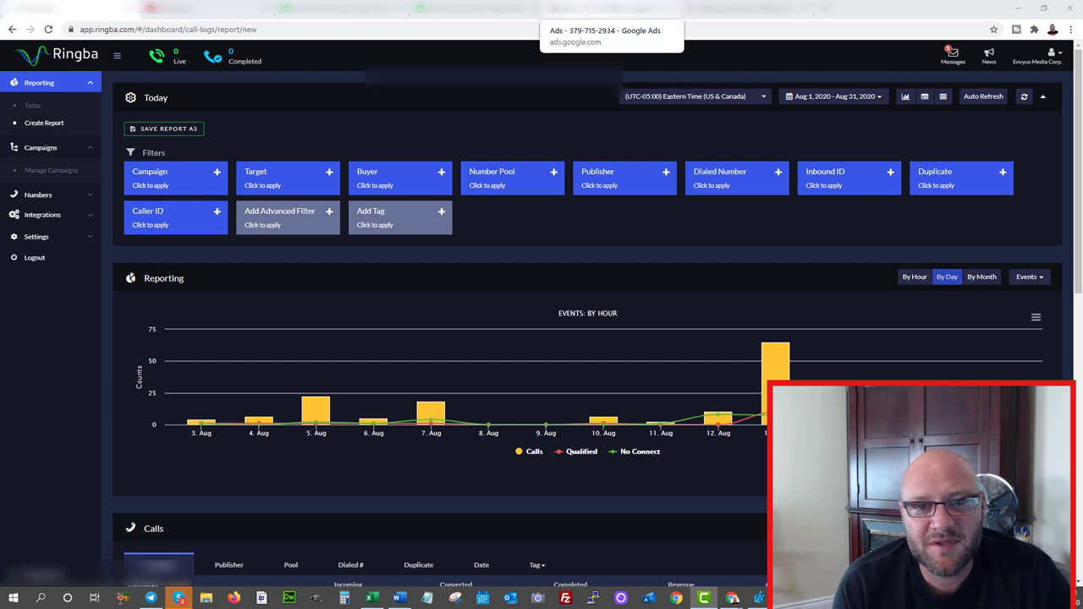
- View the August ads report in Google Ads, and return to Ringba to inspect the calls bar for August 13
left_click(597, 10)
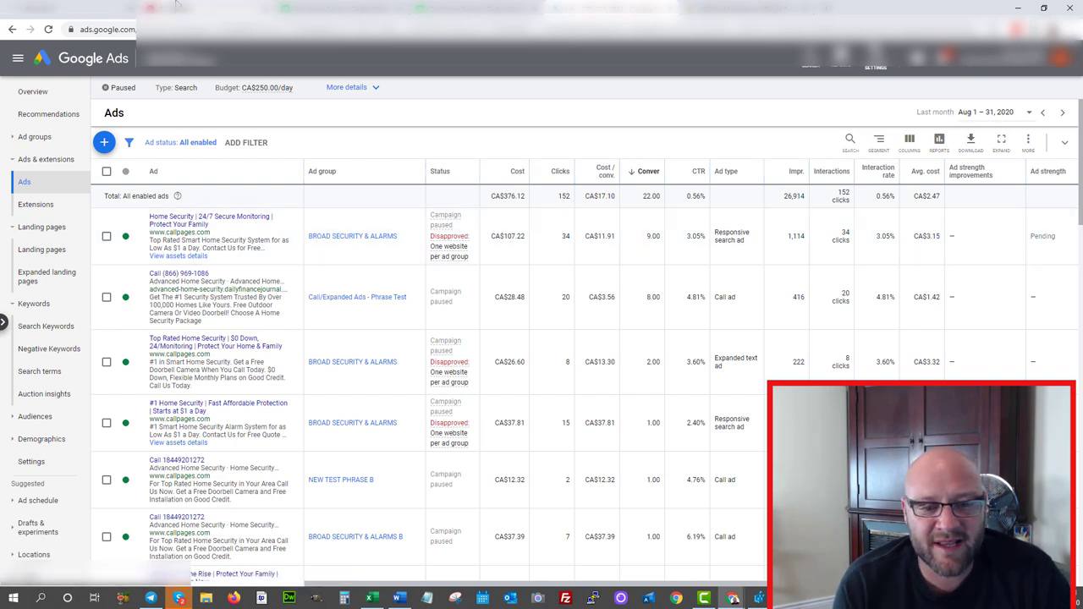
left_click(85, 8)
mouse_move(779, 379)
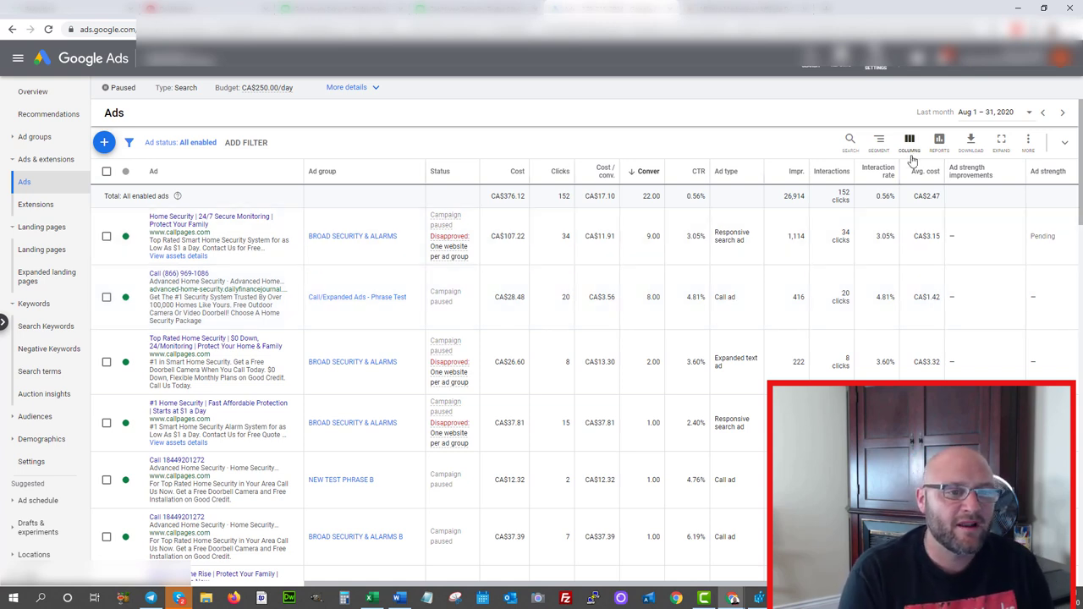
- In Google Ads, show the campaign's ad groups and highlight their total in the Phone calls column
left_click(33, 139)
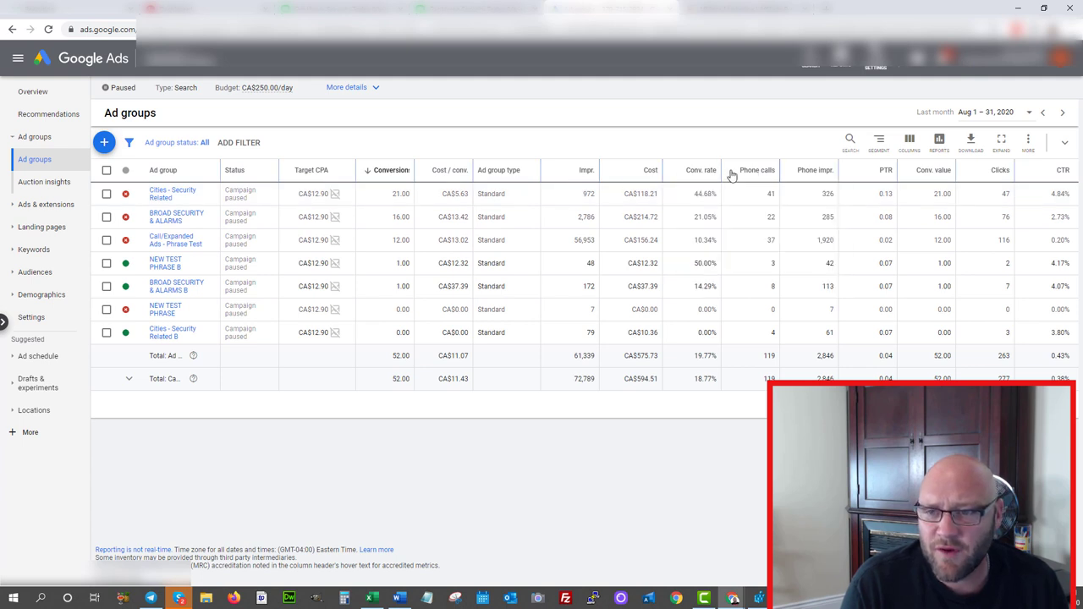
mouse_move(746, 174)
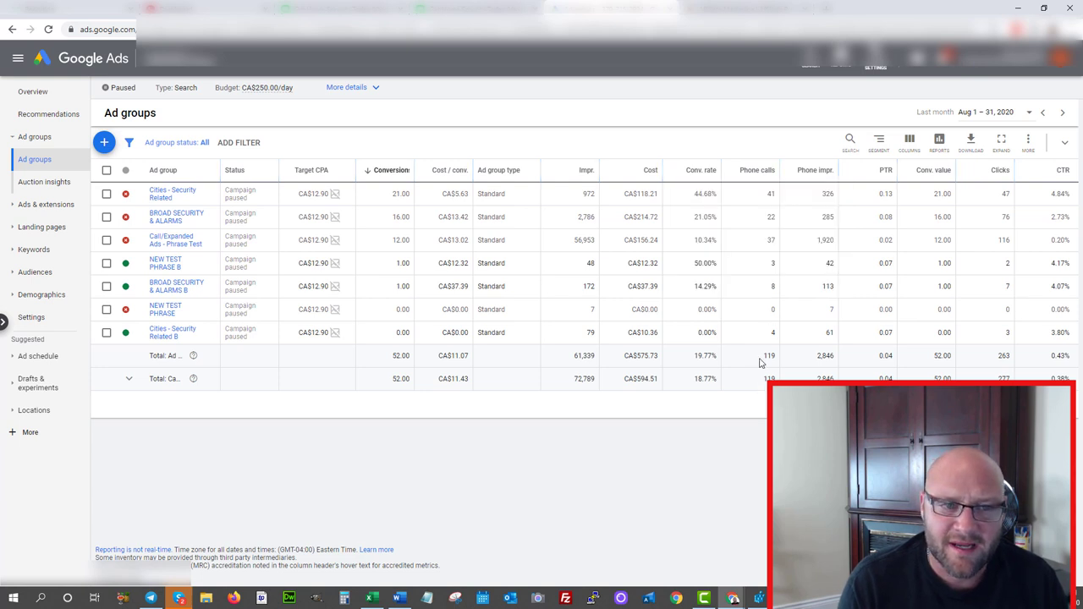
left_click_drag(762, 357, 777, 362)
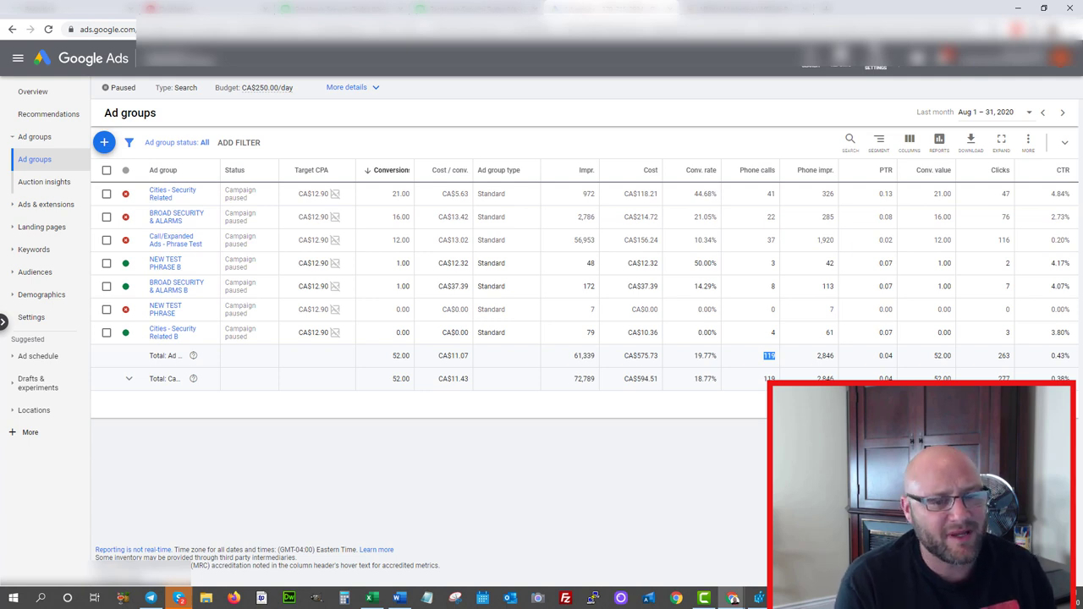
- Return to the ads list and highlight the second ad's call headline, cost per conversion and ad type
left_click(45, 212)
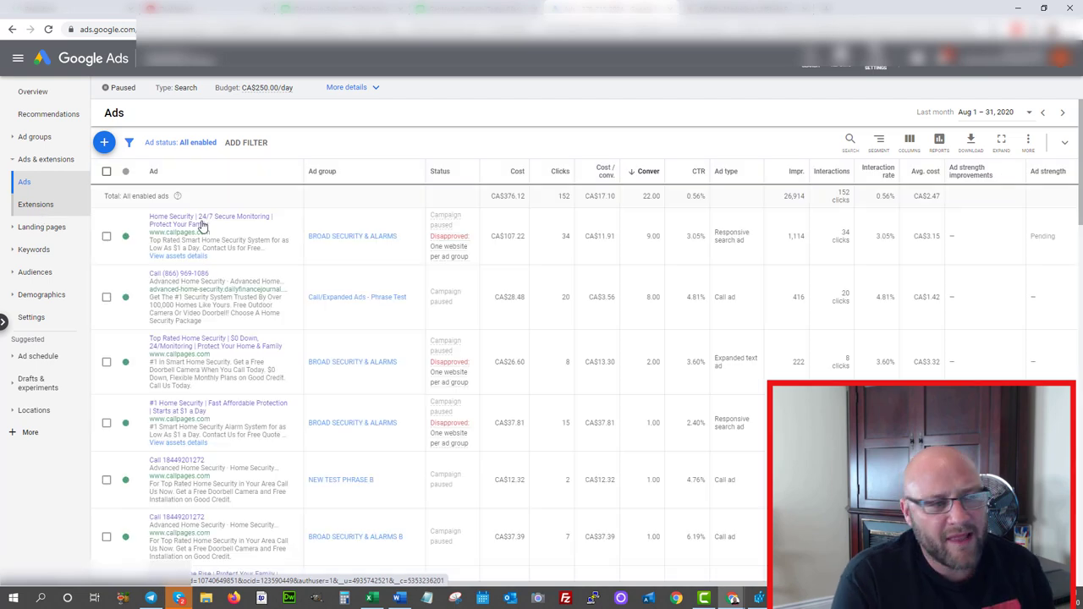
left_click_drag(229, 274, 147, 274)
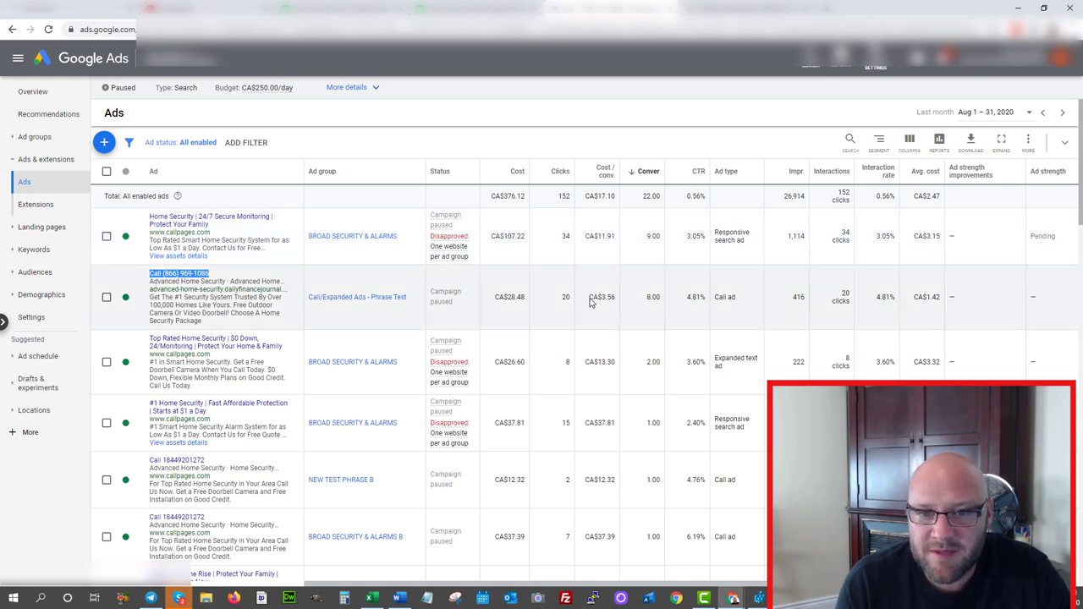
left_click_drag(590, 297, 596, 296)
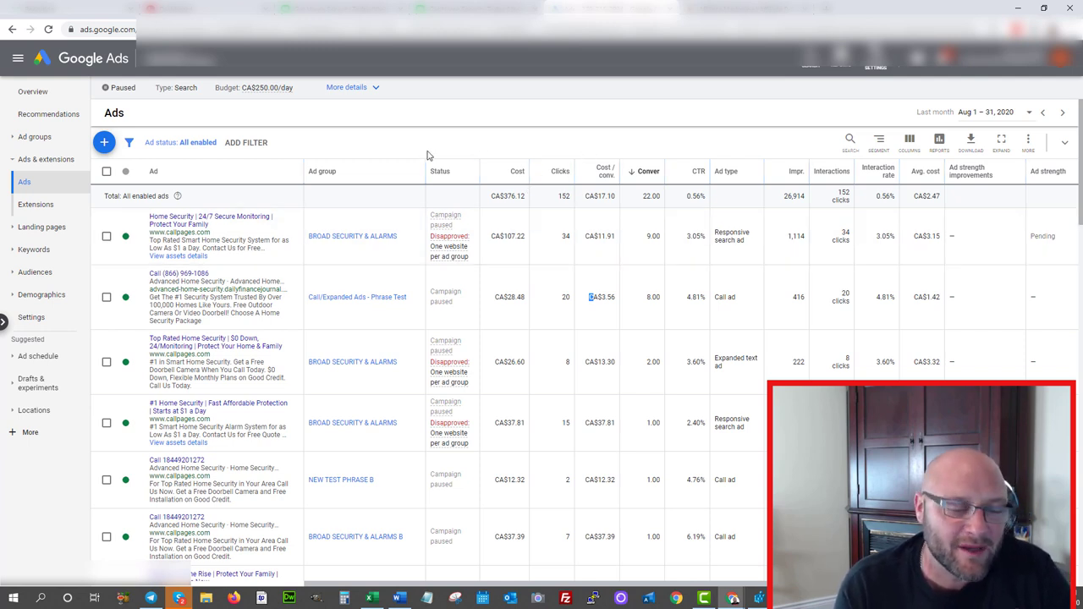
left_click_drag(738, 301, 715, 302)
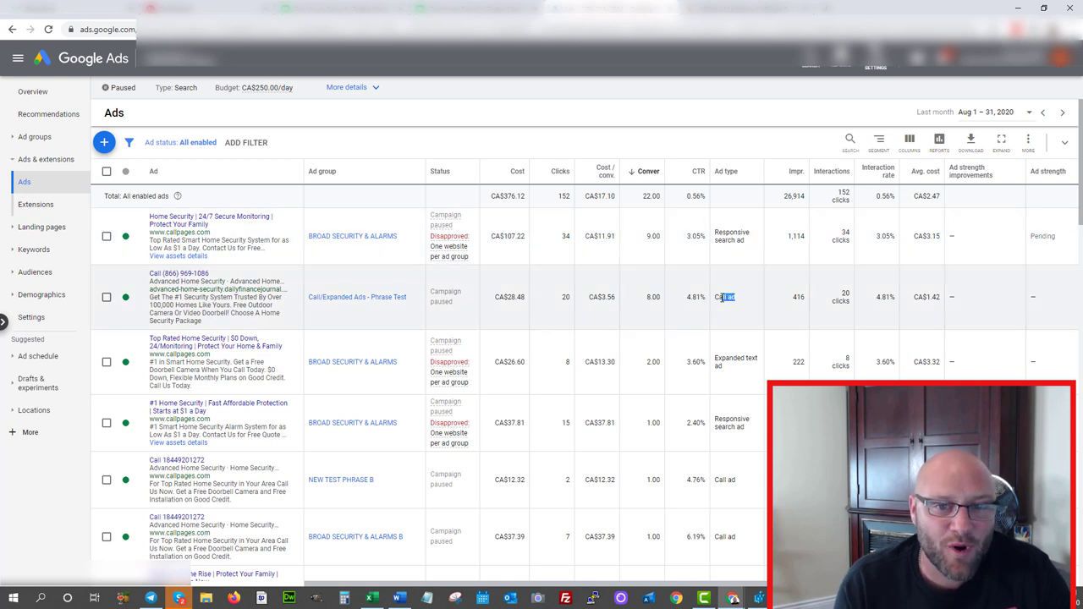
- Look through the lower ads and highlight examples of the Responsive search ad, Call ad and Expanded text ad types
scroll(280, 304, "down", 3)
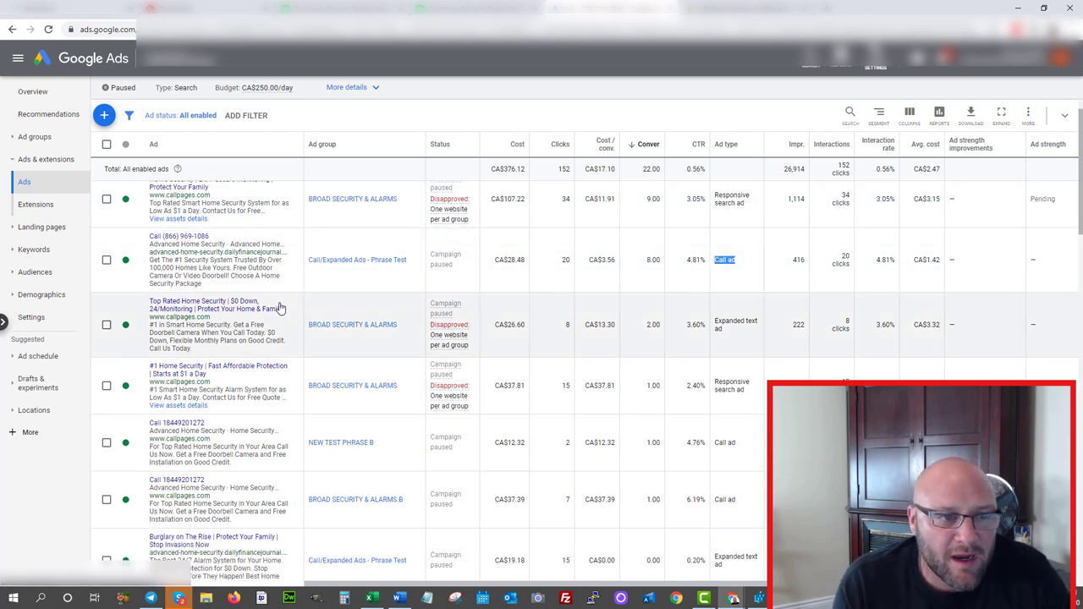
scroll(280, 305, "down", 2)
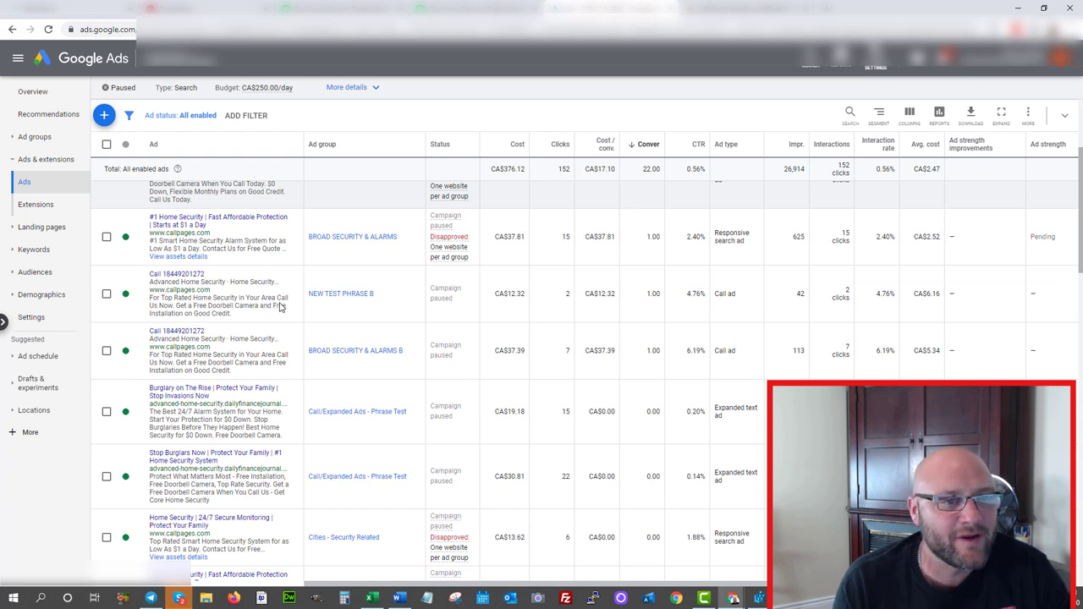
scroll(280, 307, "down", 3)
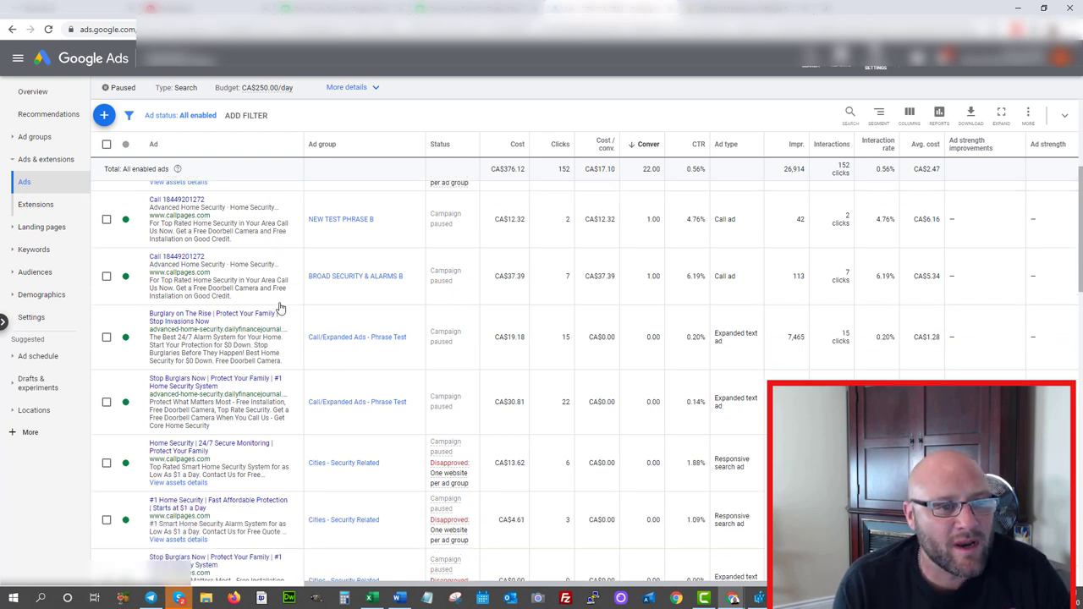
scroll(281, 307, "down", 1)
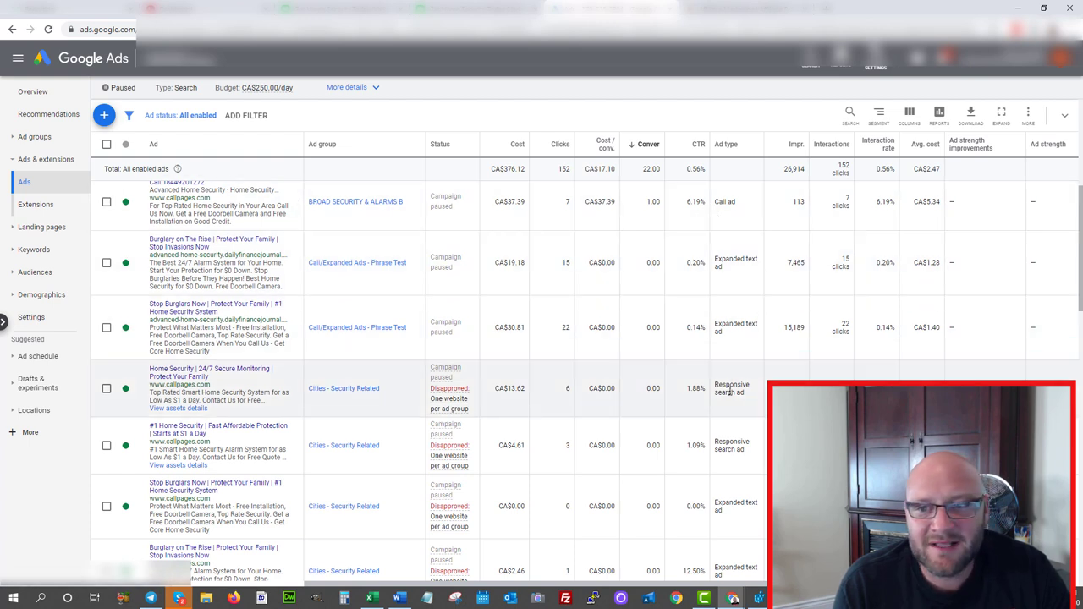
left_click_drag(756, 405, 727, 385)
left_click_drag(743, 203, 714, 204)
left_click_drag(758, 266, 716, 256)
- Compare the ads' types and results across the list, and check the policy status of a disapproved Cities - Security Related ad
scroll(701, 257, "up", 5)
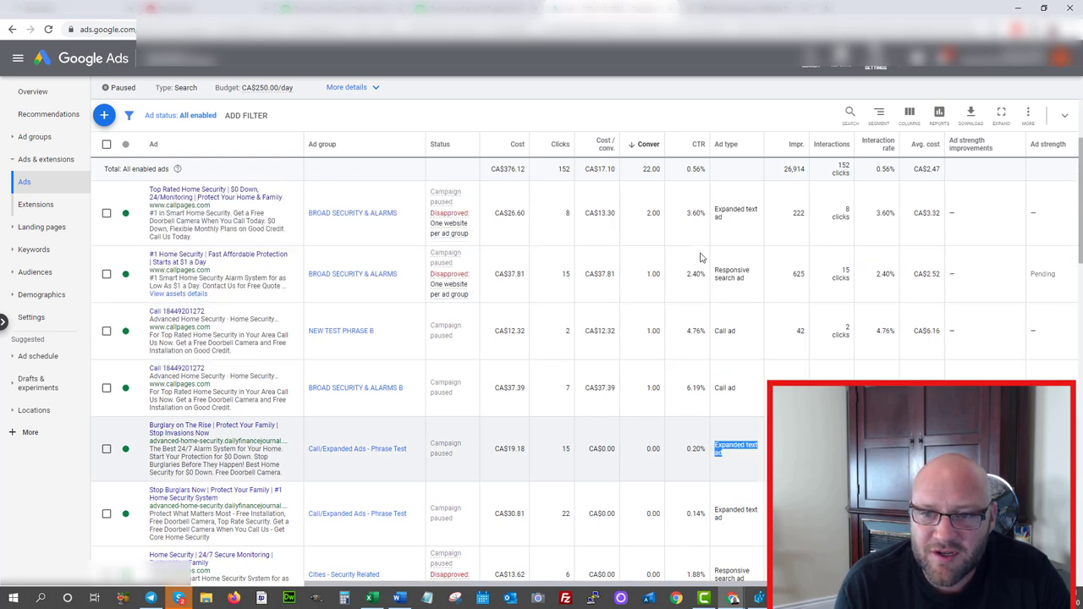
scroll(458, 357, "down", 5)
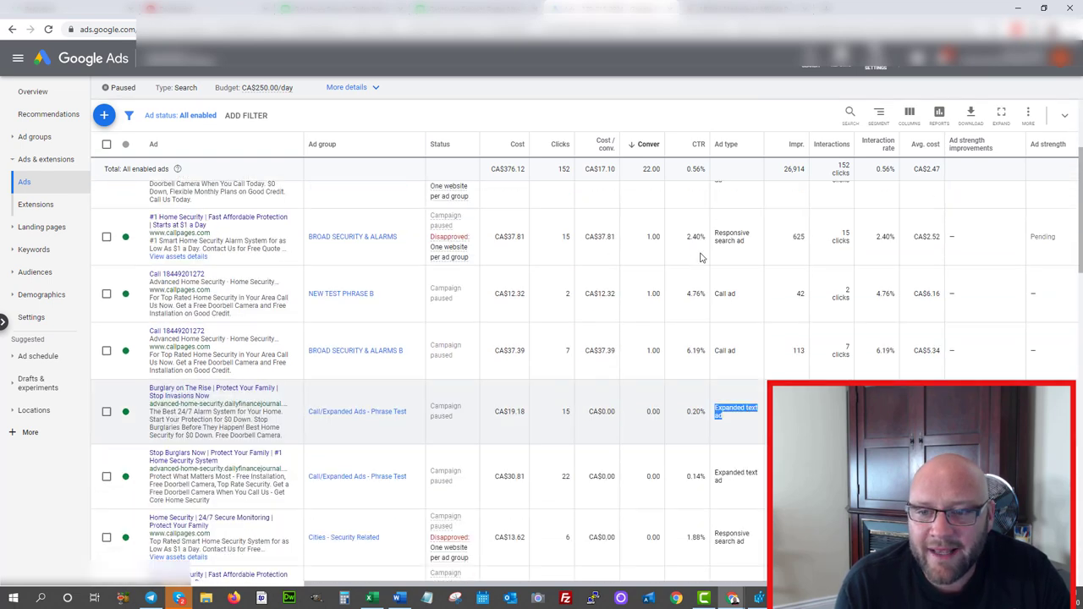
scroll(458, 358, "down", 1)
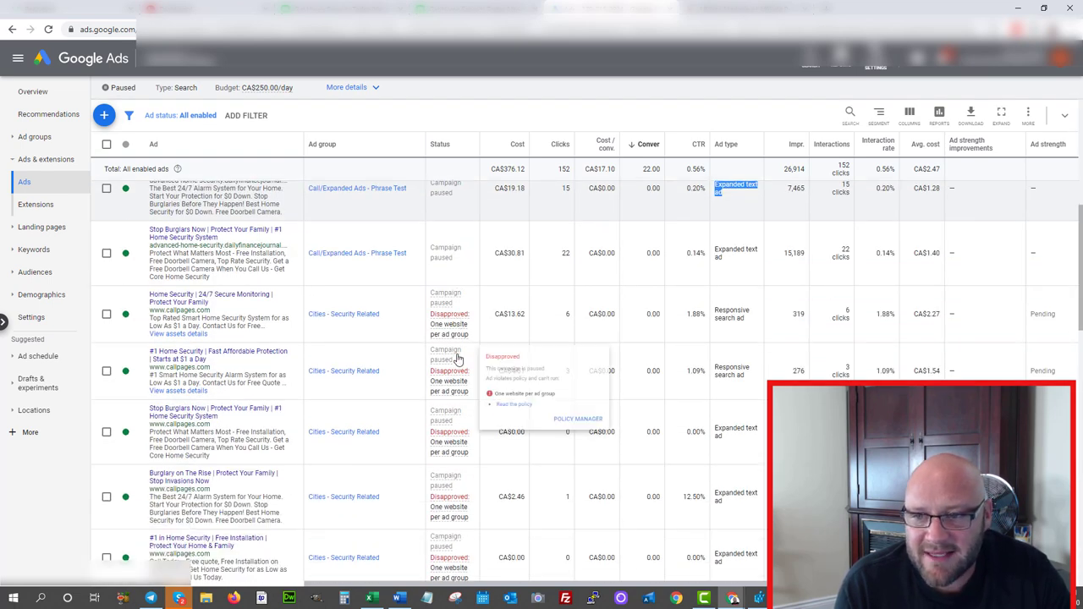
scroll(458, 358, "up", 4)
scroll(458, 358, "up", 2)
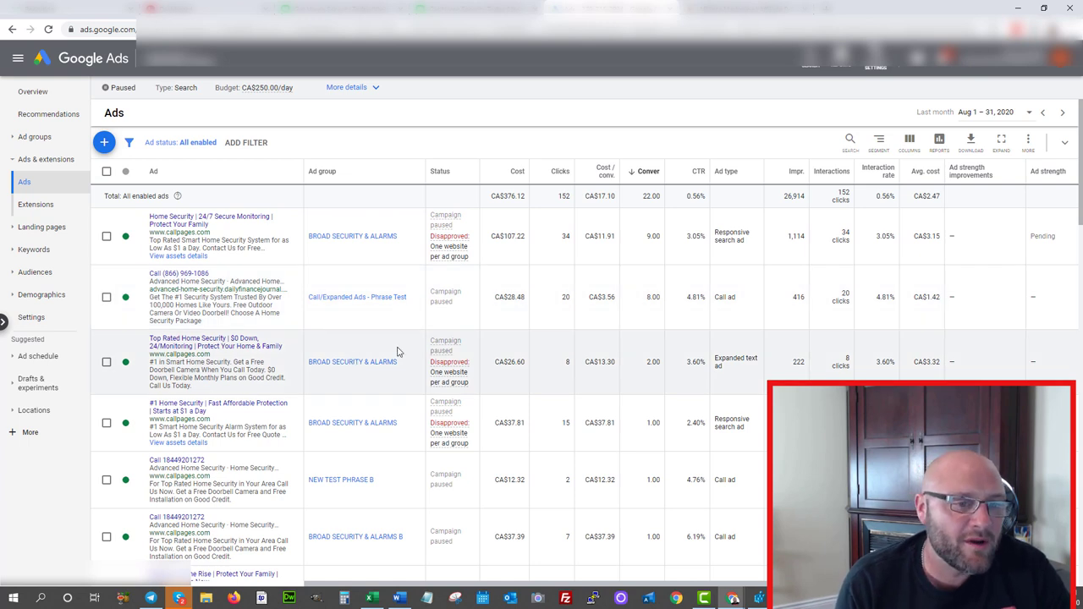
scroll(399, 351, "down", 1)
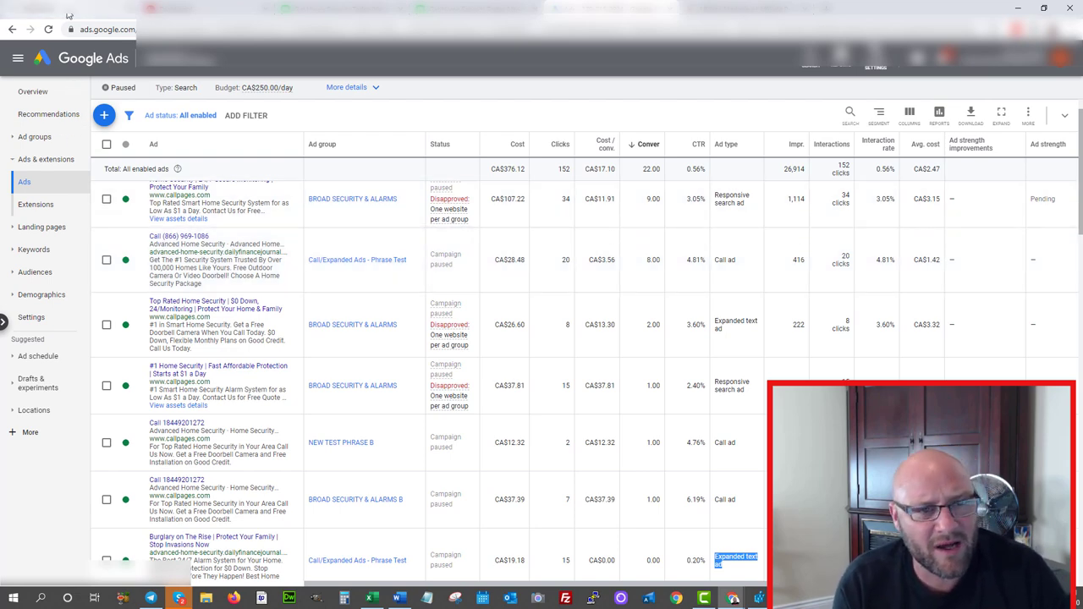
- Switch to Ringba, review the August call summary and call durations, and highlight the Home Security campaign's converted calls
left_click(84, 8)
scroll(684, 287, "down", 3)
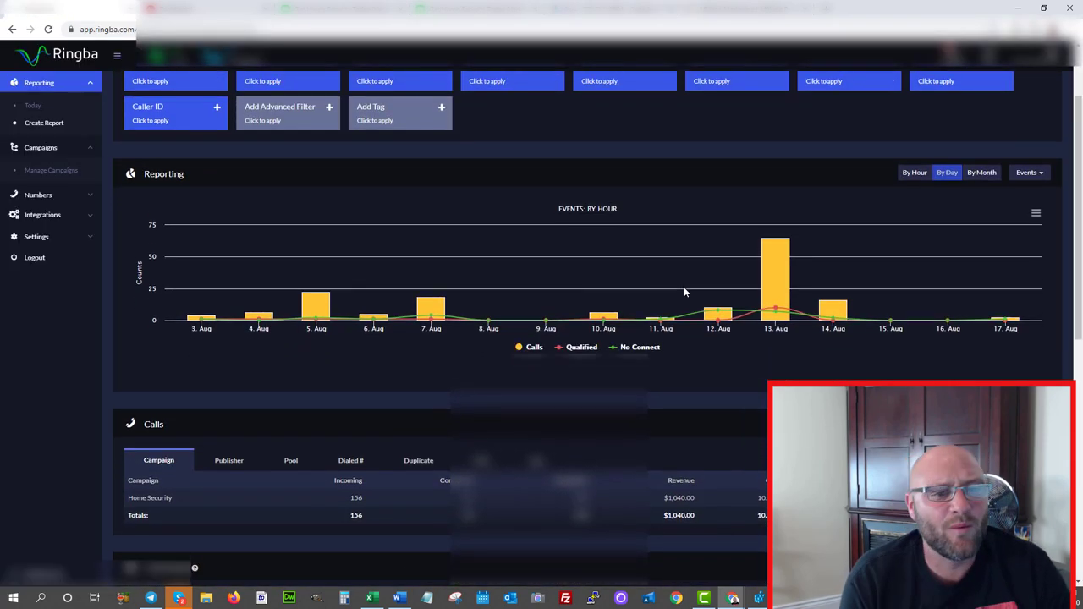
scroll(683, 292, "down", 3)
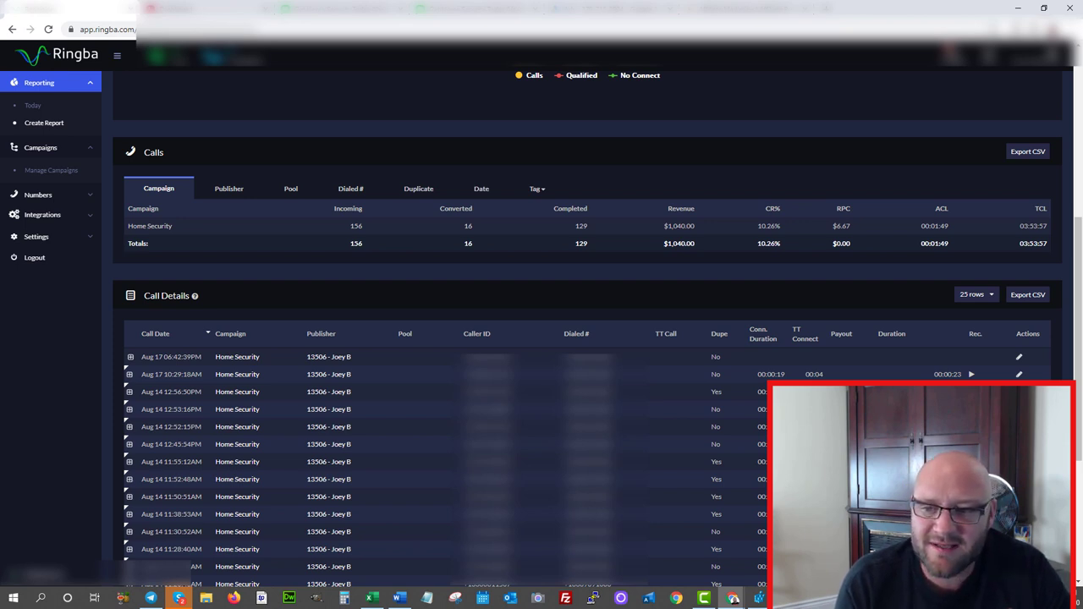
scroll(542, 321, "down", 3)
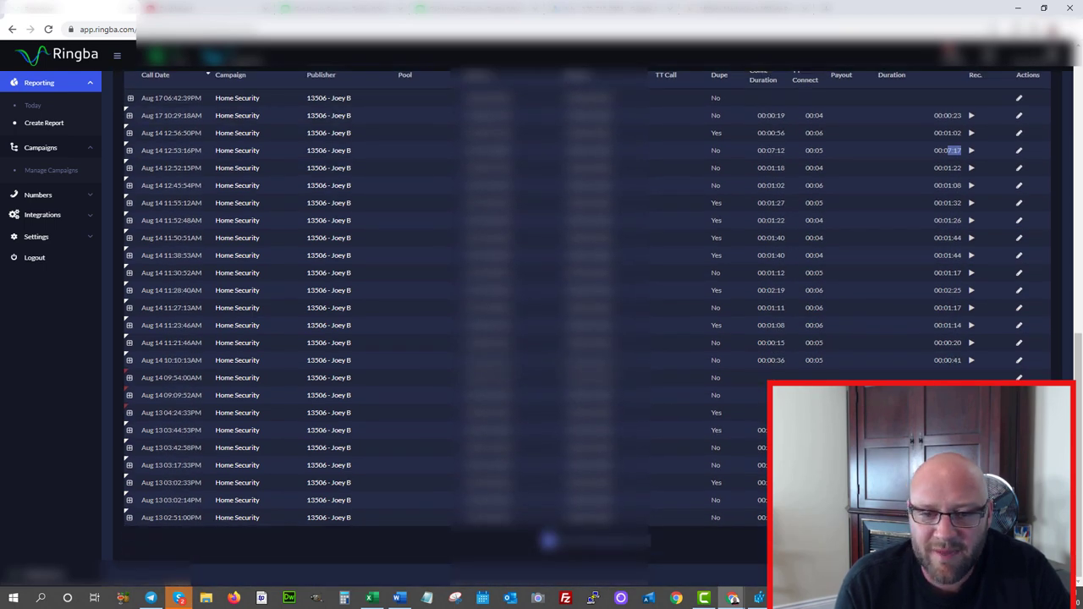
scroll(542, 322, "up", 3)
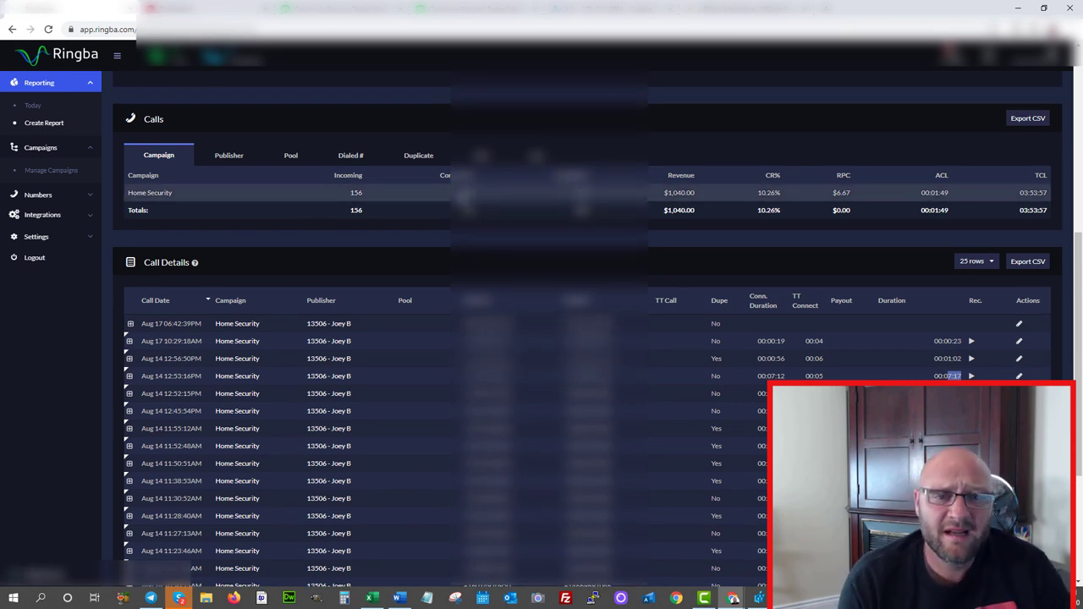
left_click_drag(462, 195, 479, 201)
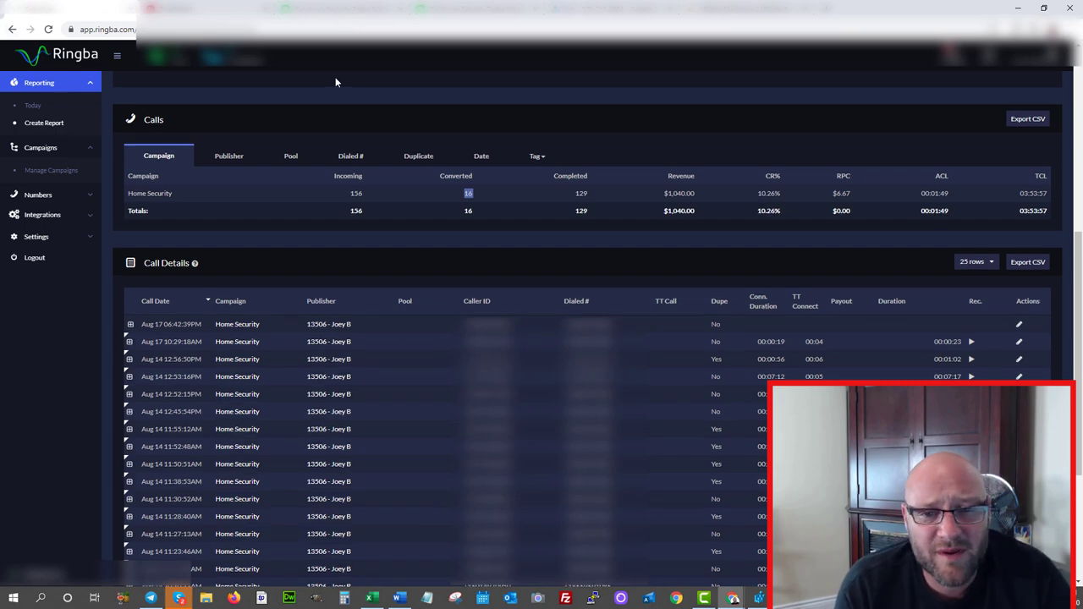
scroll(335, 78, "up", 2)
scroll(335, 82, "up", 3)
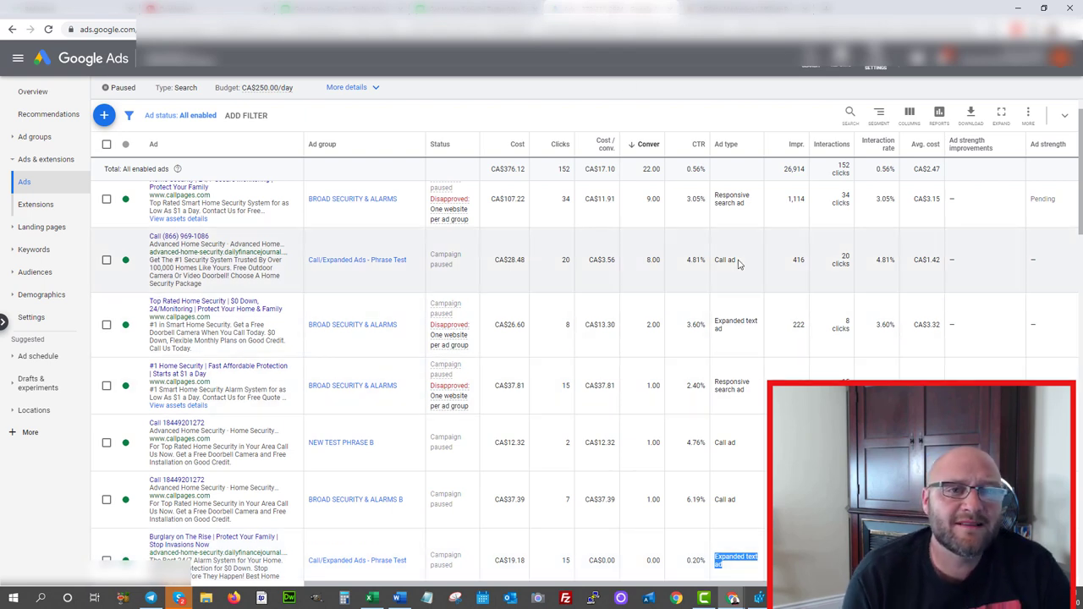
- In the Google Ads list, highlight the first and third ads' types, expand the keyword sections and check the conversions column
left_click_drag(756, 211, 712, 197)
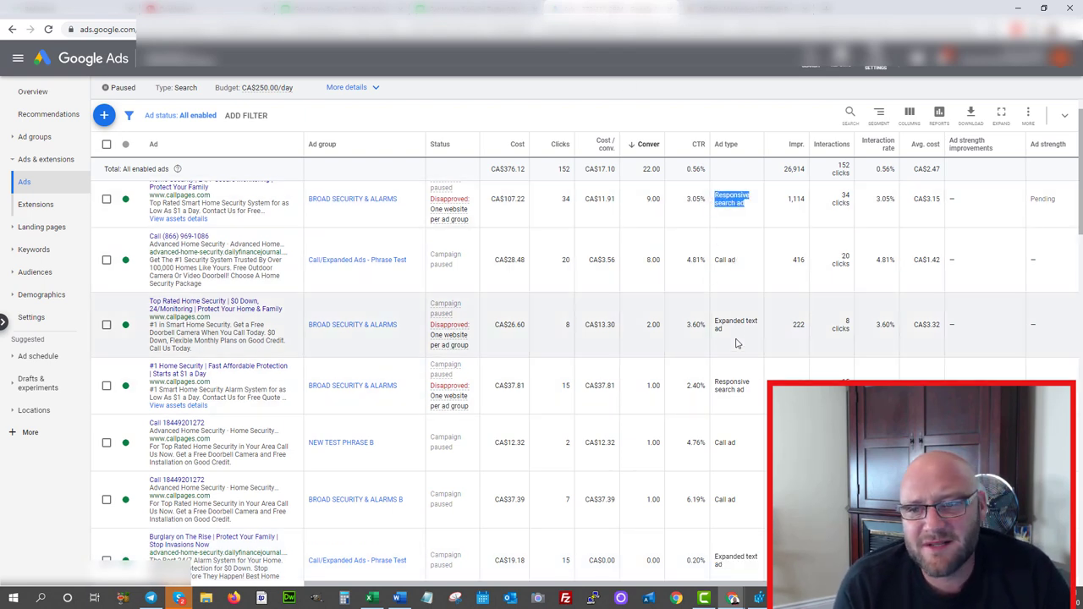
left_click_drag(740, 333, 699, 324)
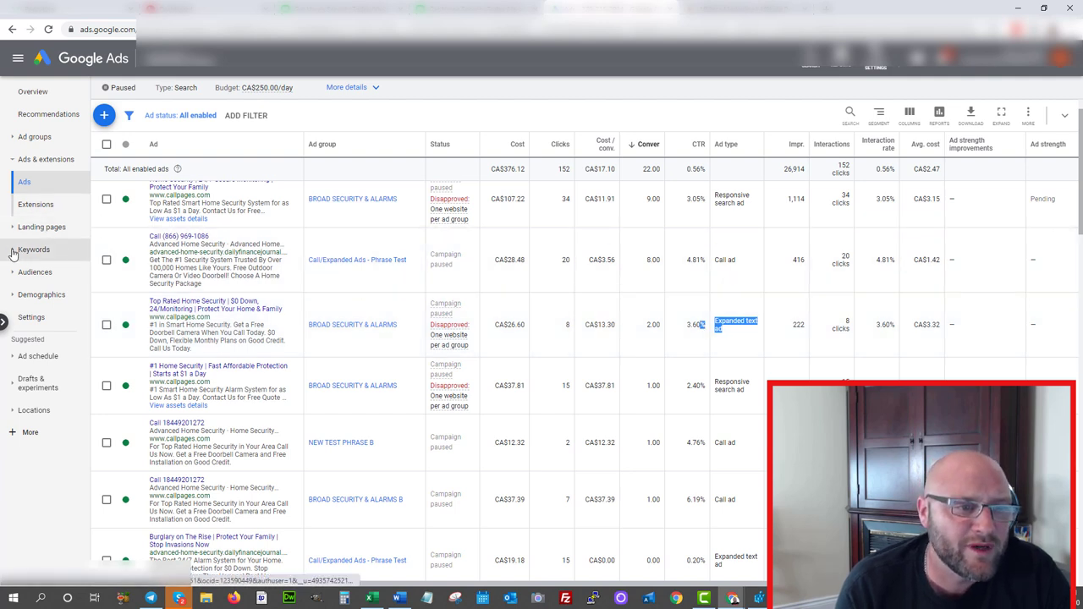
left_click(14, 251)
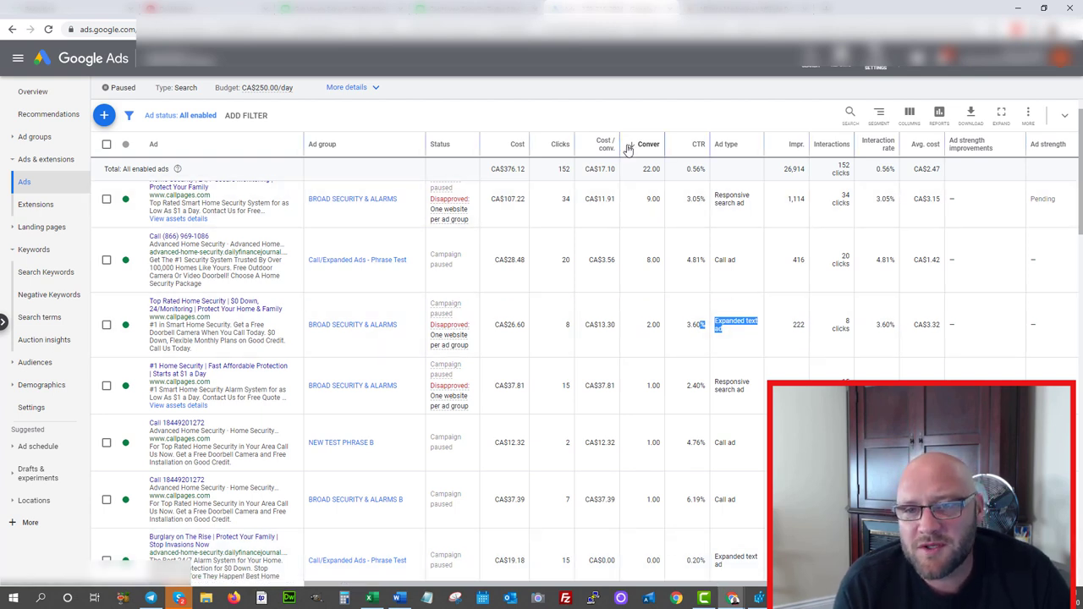
mouse_move(635, 150)
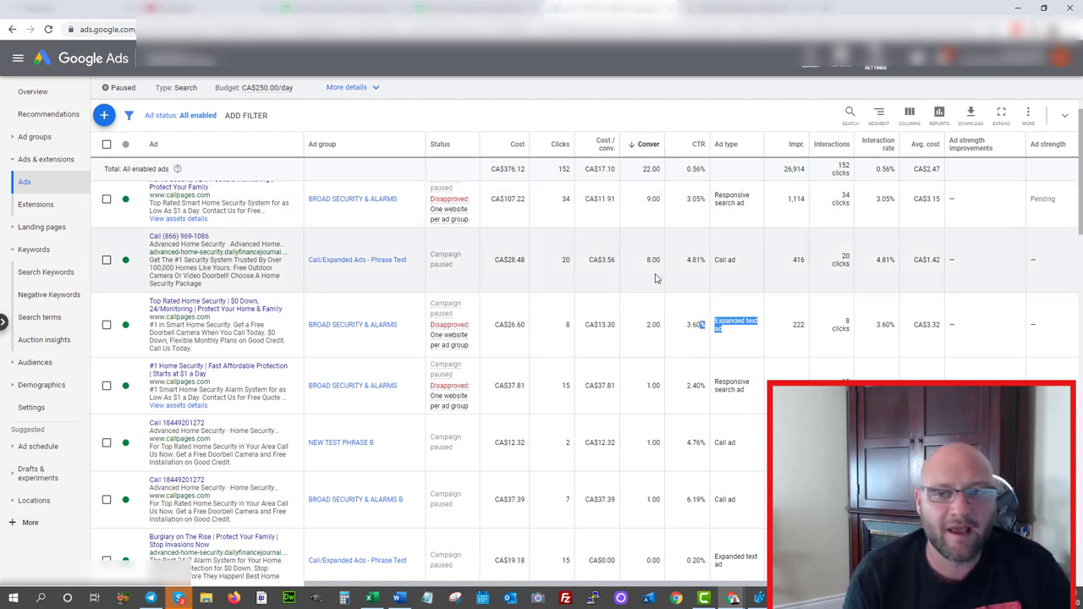
- Show the ad groups sorted by phone calls in descending order and view the explanation of the Conv. value metric
left_click(38, 140)
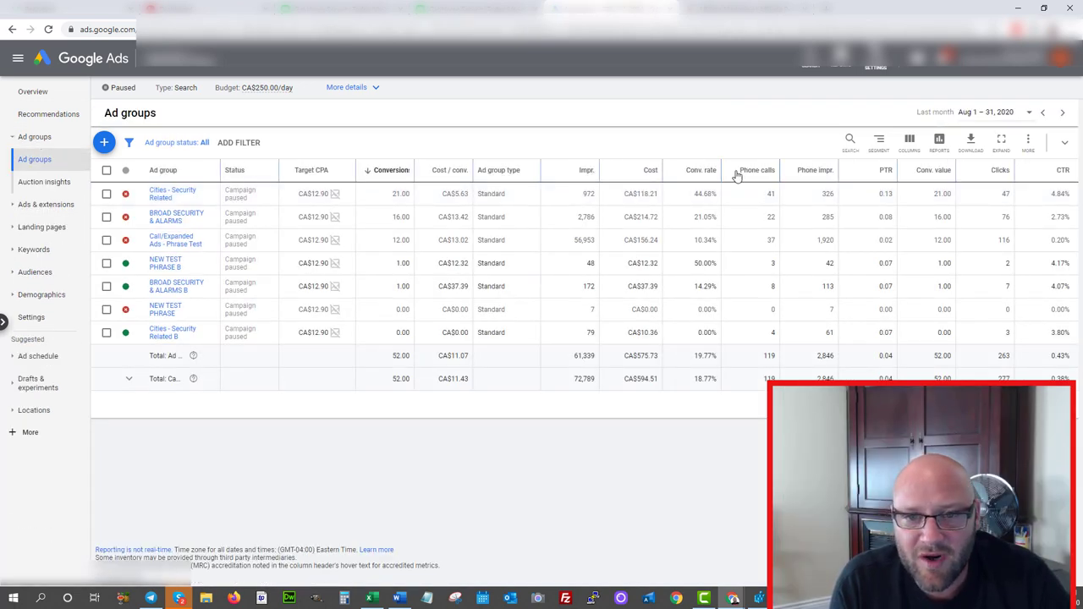
left_click(764, 173)
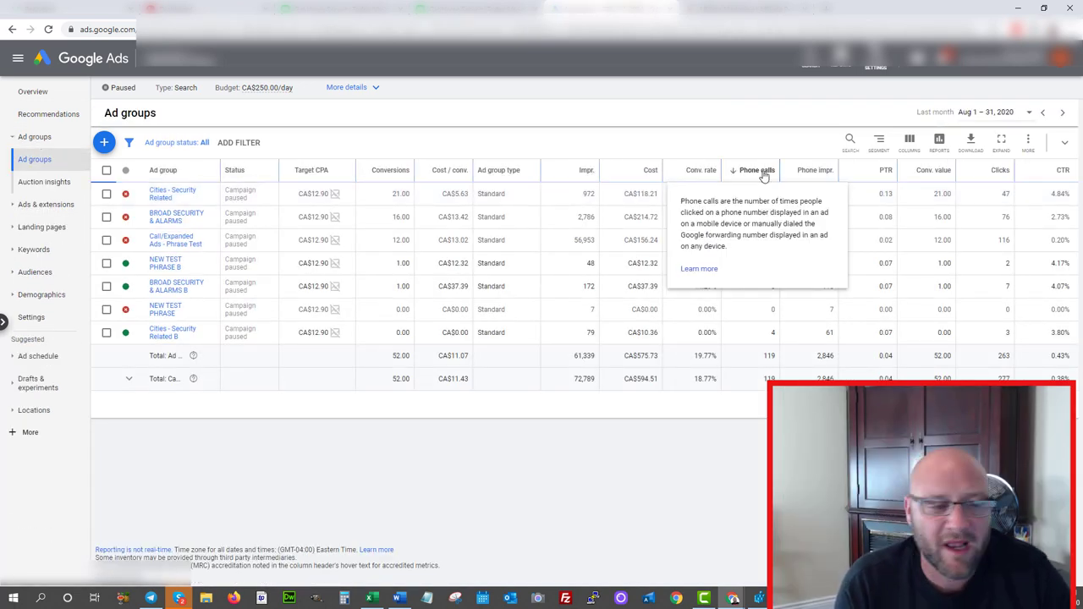
left_click(764, 174)
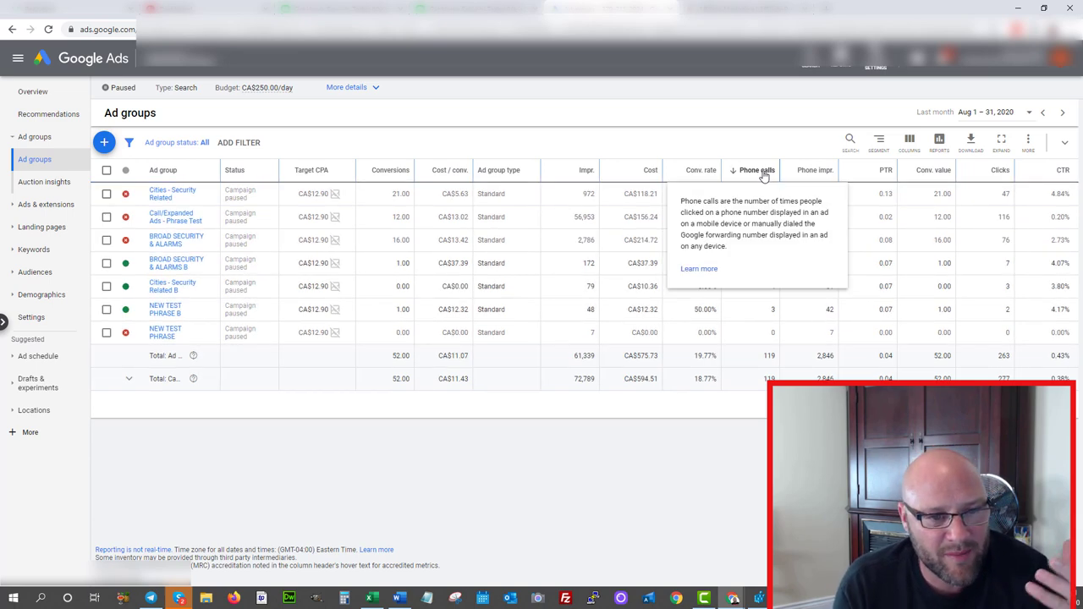
mouse_move(950, 174)
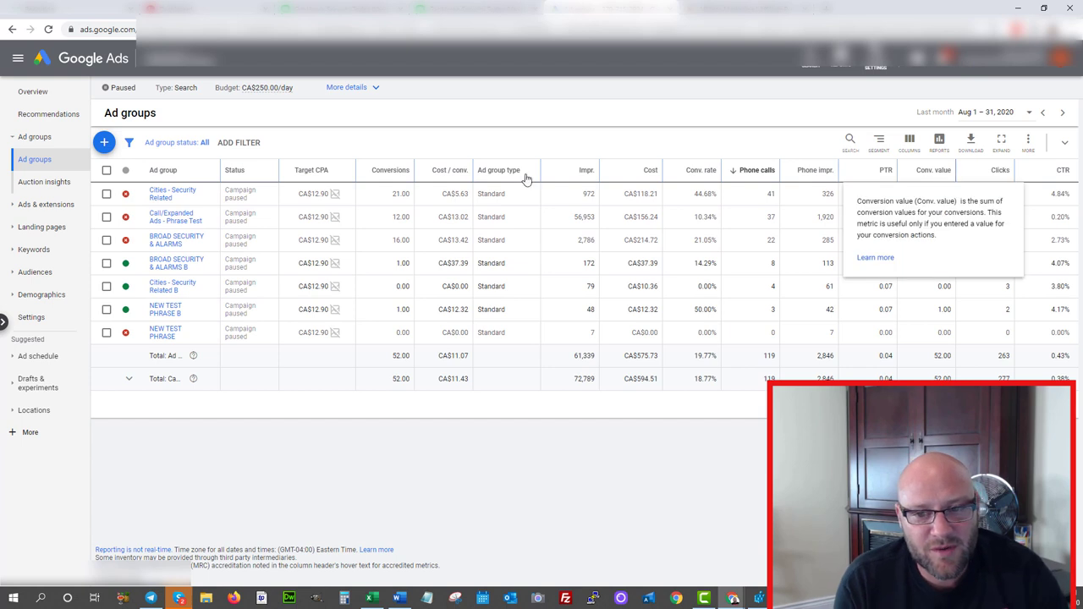
- Switch to Facebook Ads Manager, review the August ad sets and open the ads of the USA - 35 + BROAD ad set
mouse_move(385, 173)
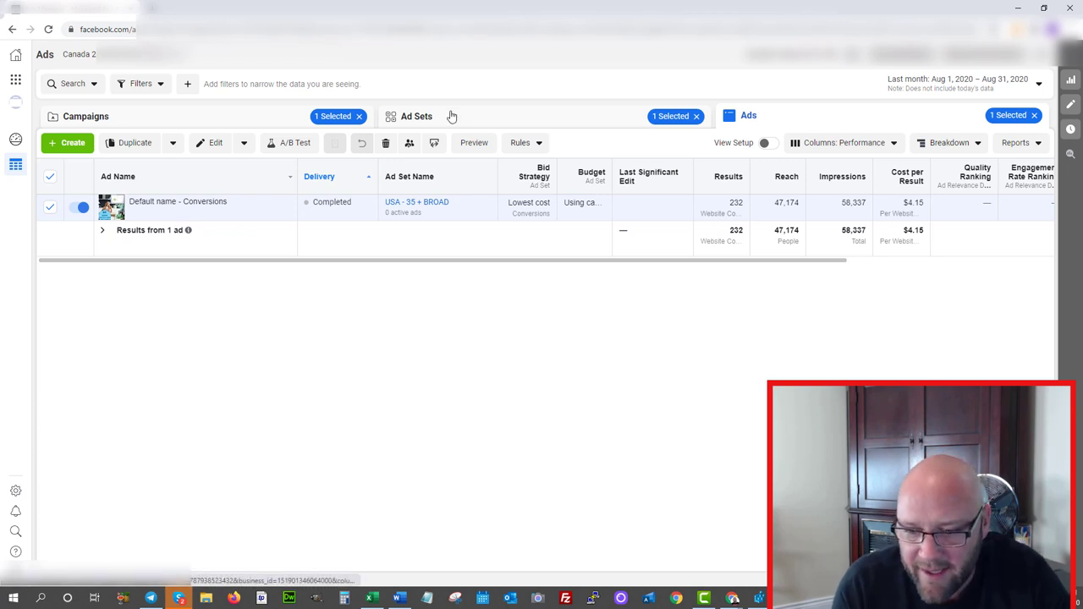
left_click(452, 116)
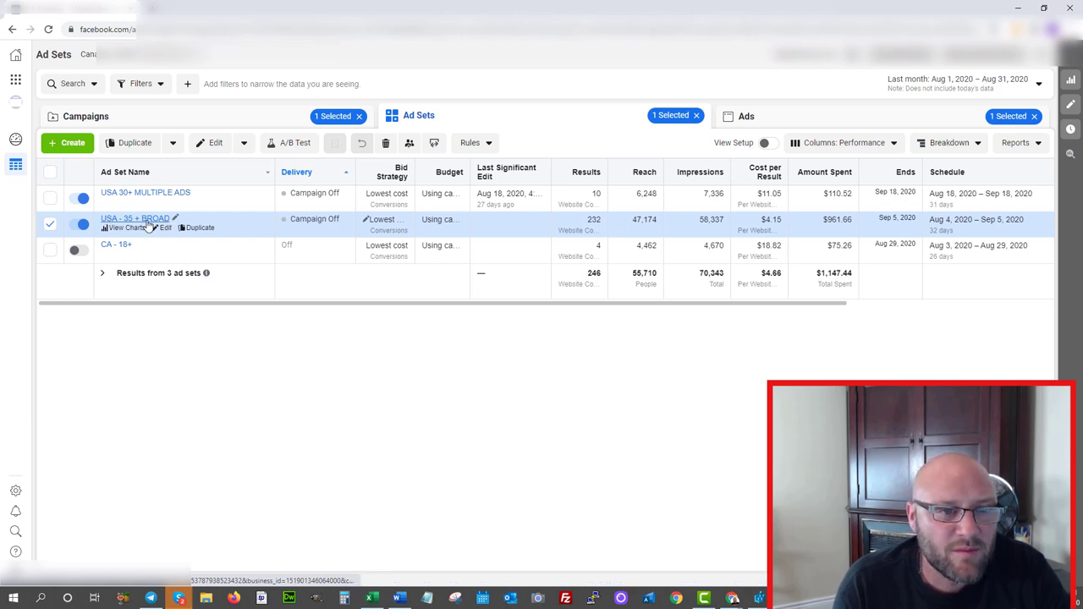
left_click(148, 219)
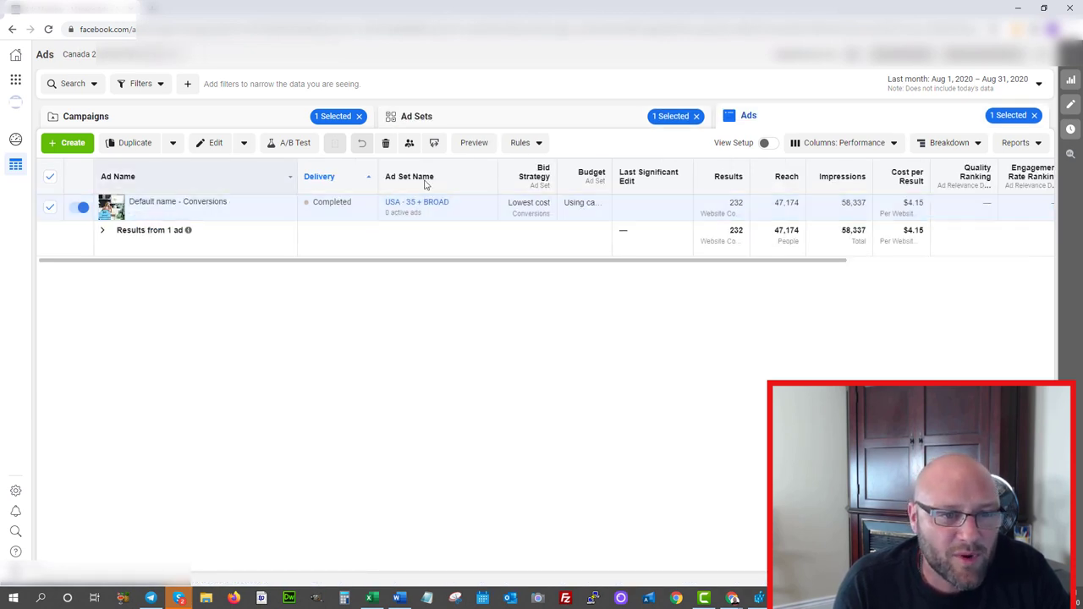
mouse_move(732, 203)
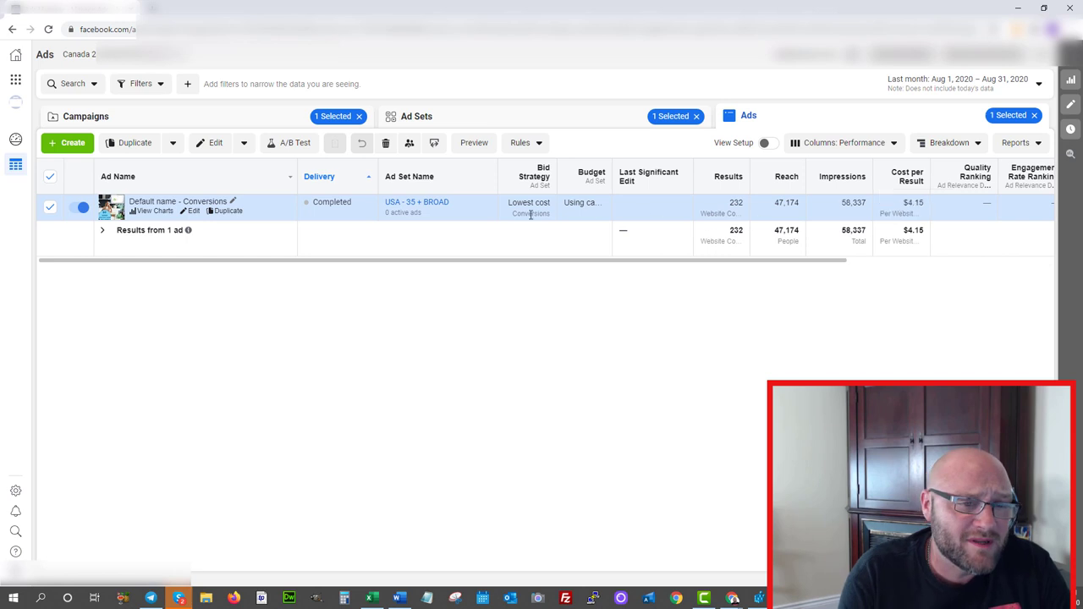
- Preview the Default name - Conversions ad in the Mobile News Feed and Instant Articles placements, view the placement choices and close the preview
left_click(474, 144)
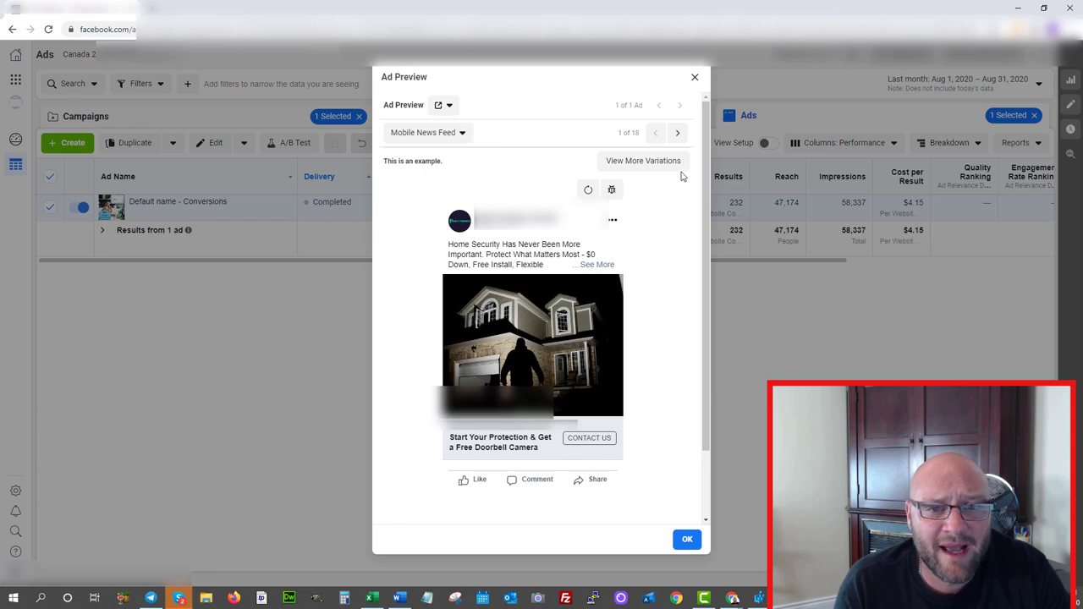
left_click(677, 133)
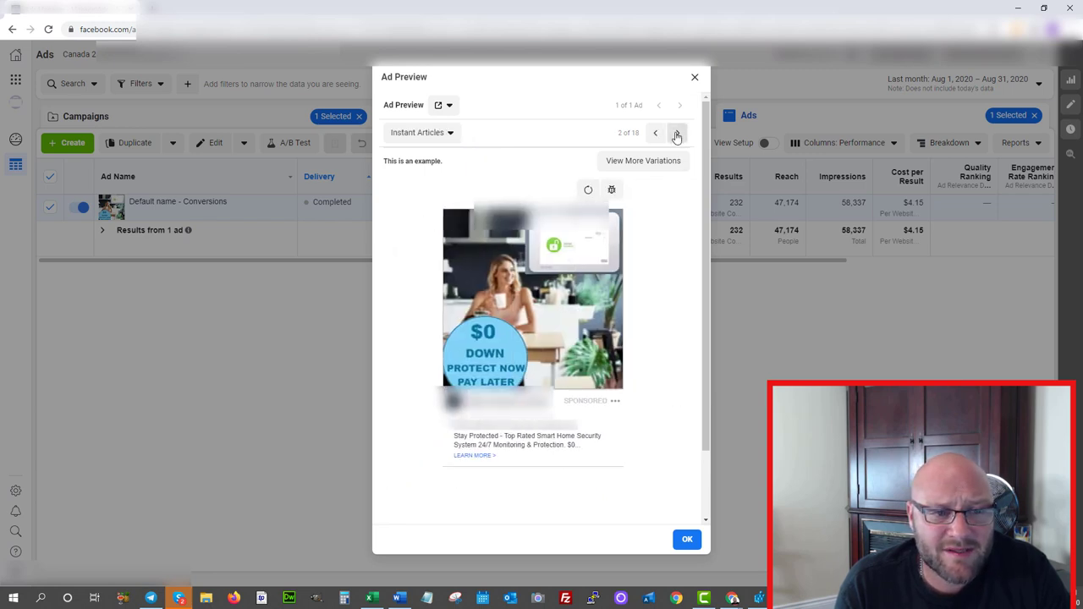
left_click(677, 134)
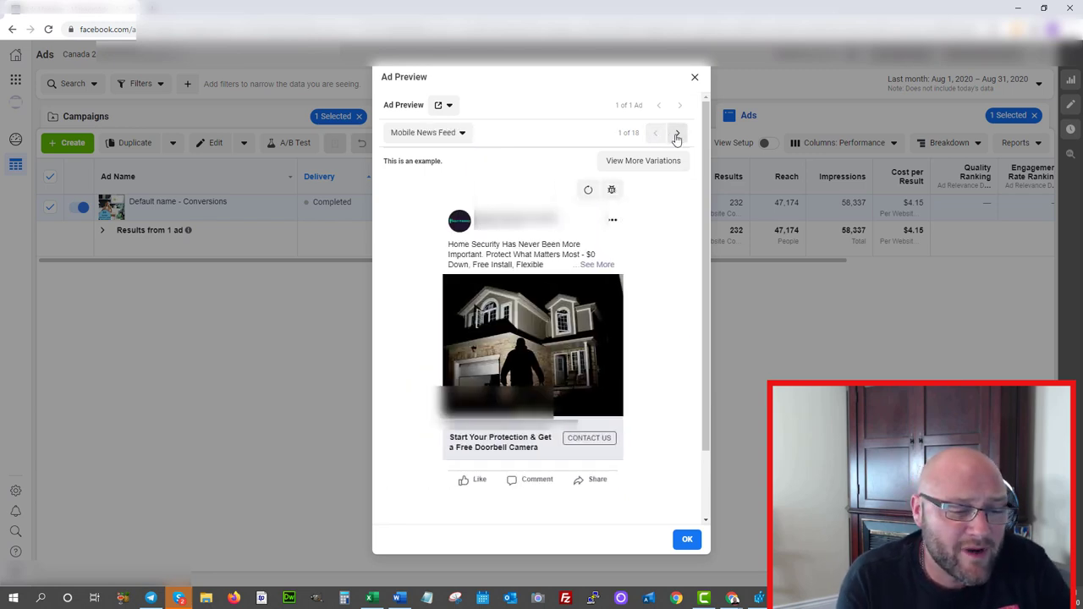
left_click(677, 133)
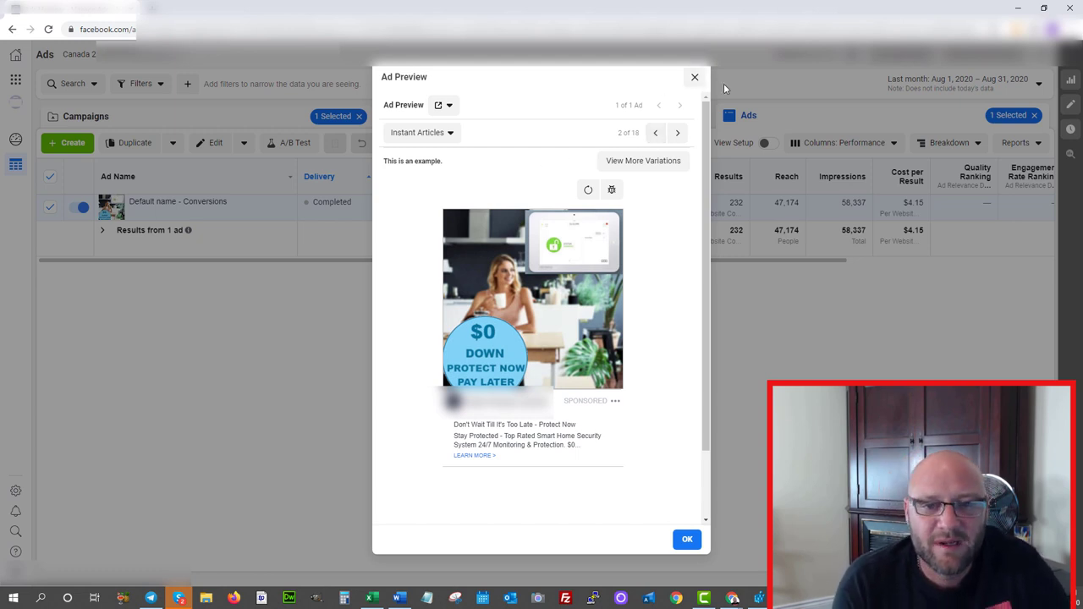
left_click(451, 134)
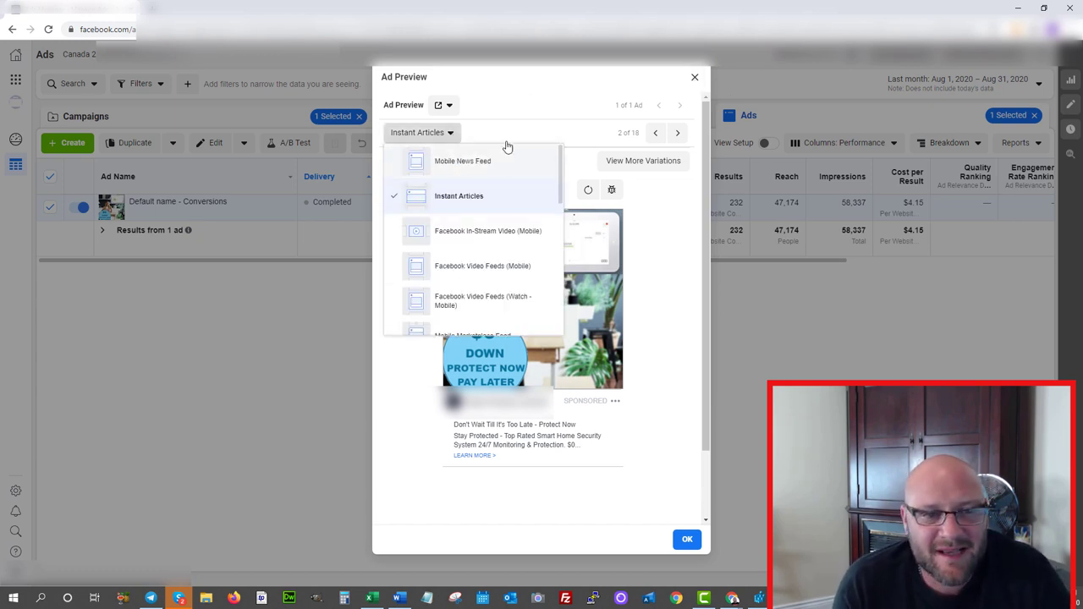
left_click(695, 80)
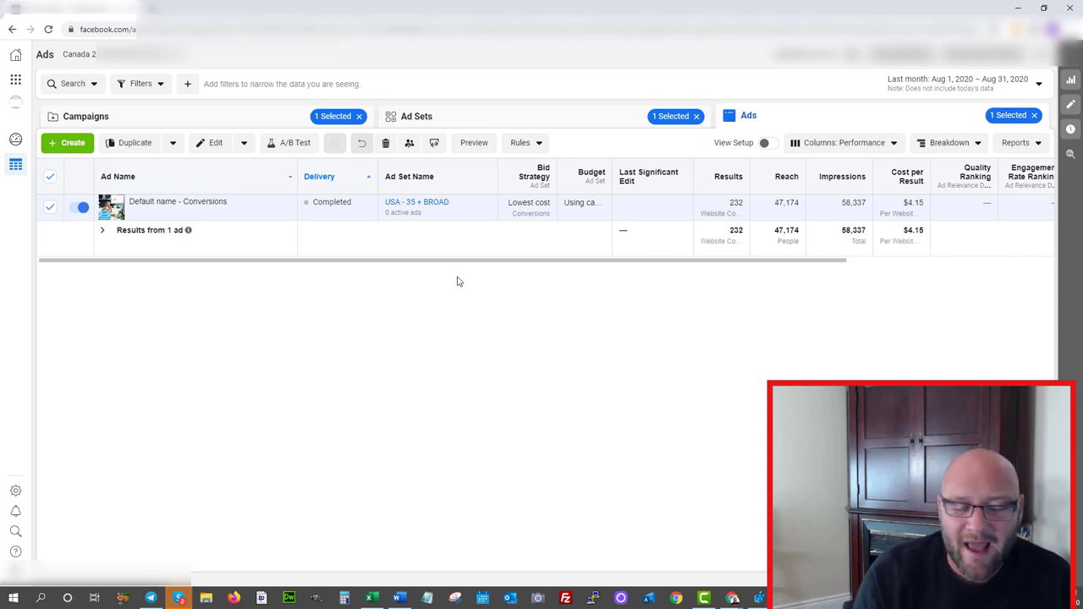
- Highlight the Default name - Conversions ad's cost per result and check the further columns through Amount Spent
mouse_move(180, 213)
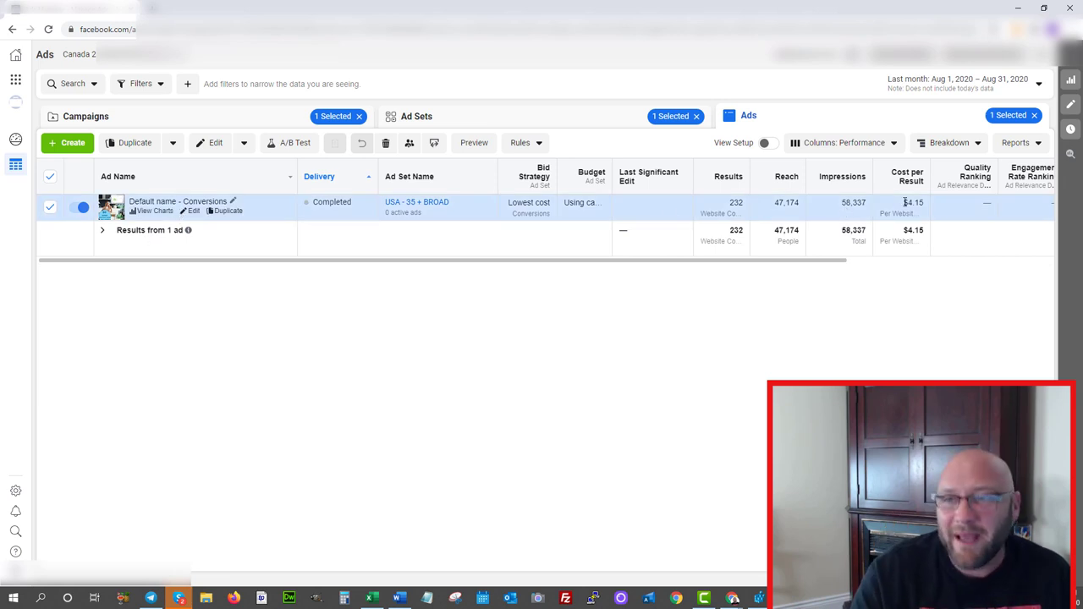
left_click_drag(903, 203, 930, 206)
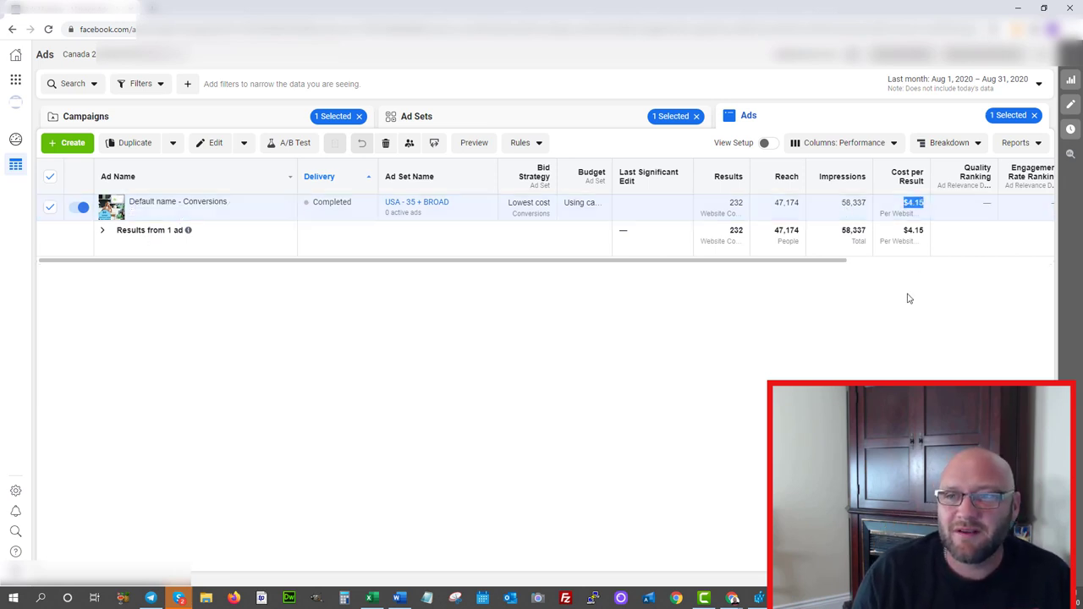
left_click(909, 298)
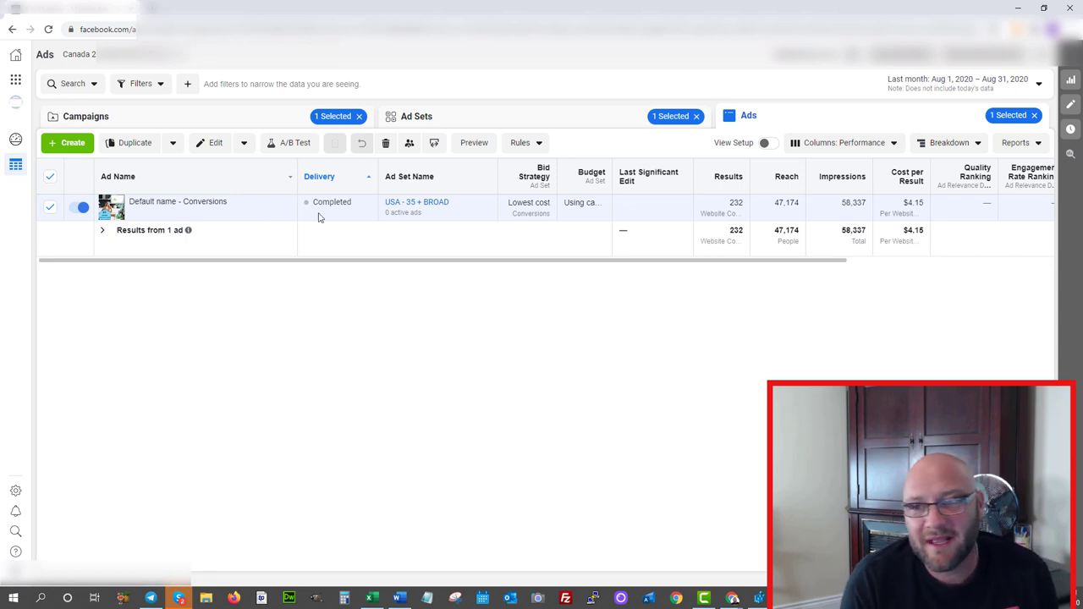
mouse_move(259, 222)
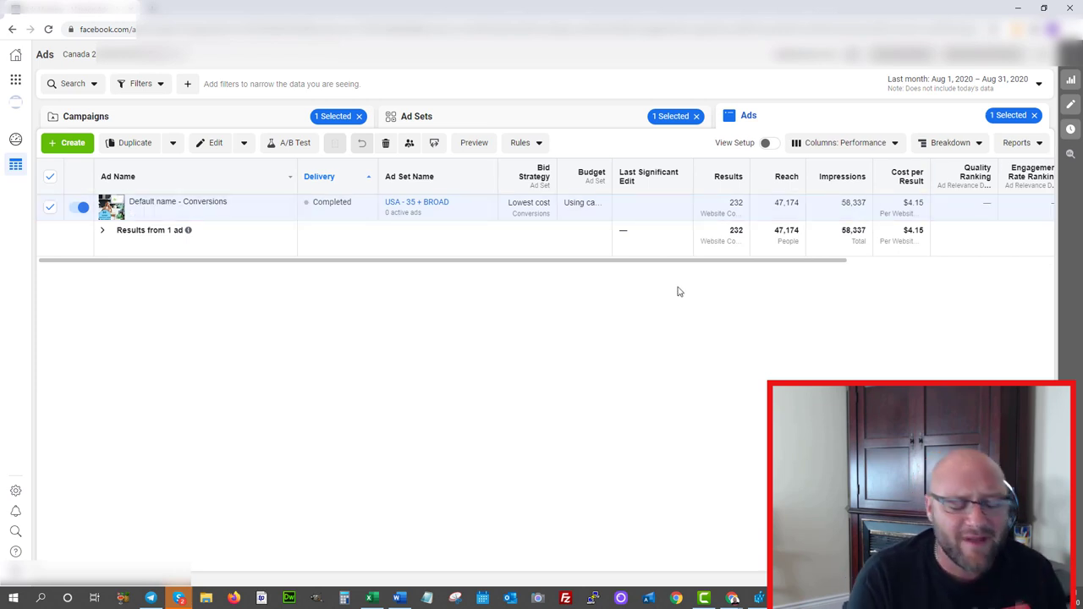
left_click_drag(669, 262, 744, 264)
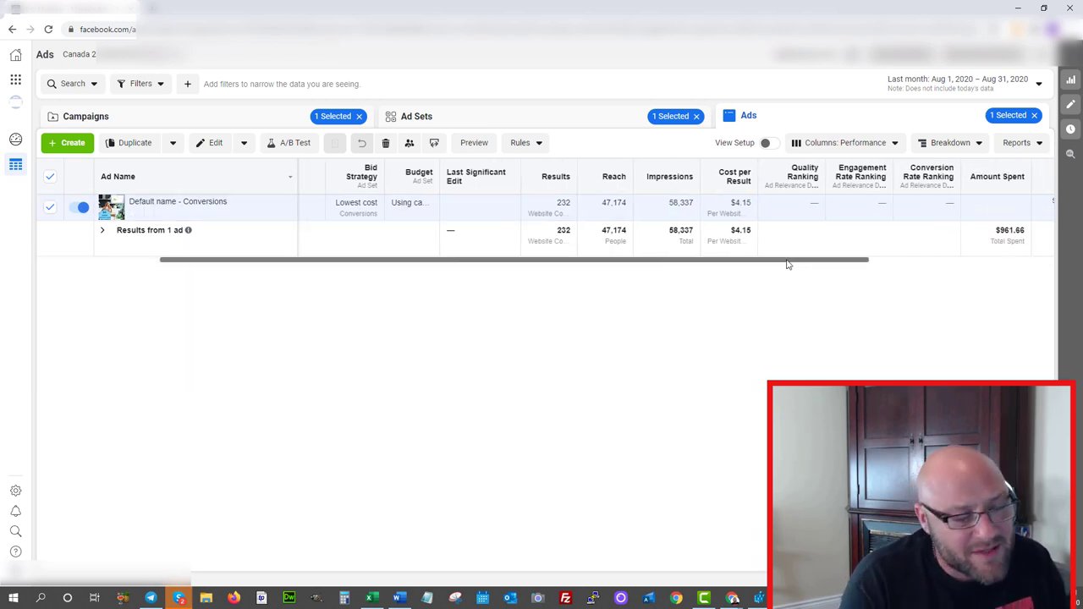
left_click_drag(787, 265, 603, 272)
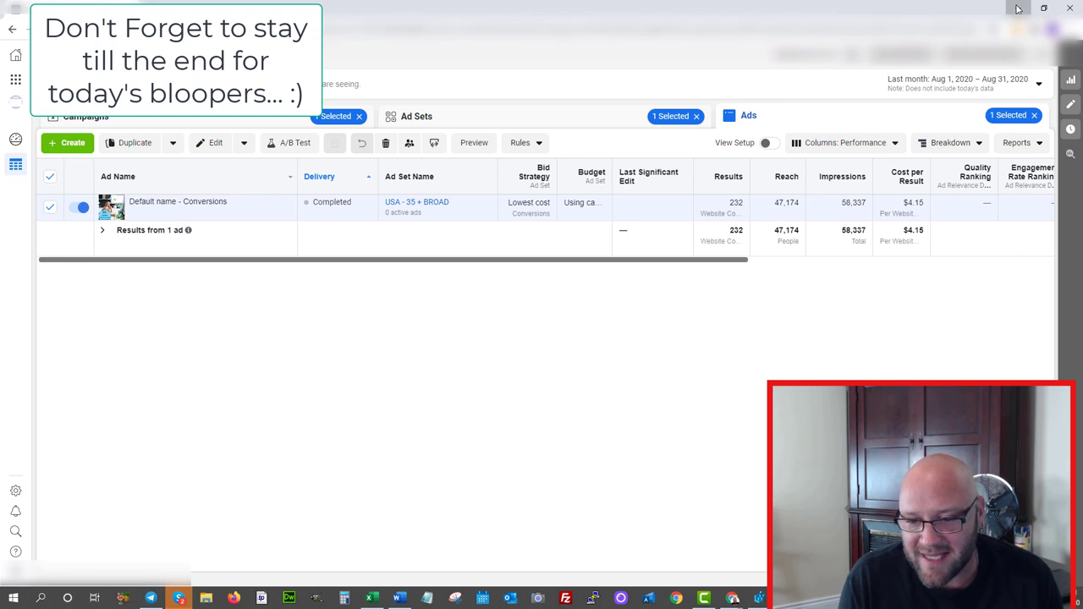
- Leave Ads Manager, switch to RingPartner and highlight the first promo number of the Get Home Security Today (Variable Rate) campaign
left_click(1018, 9)
left_click(1018, 8)
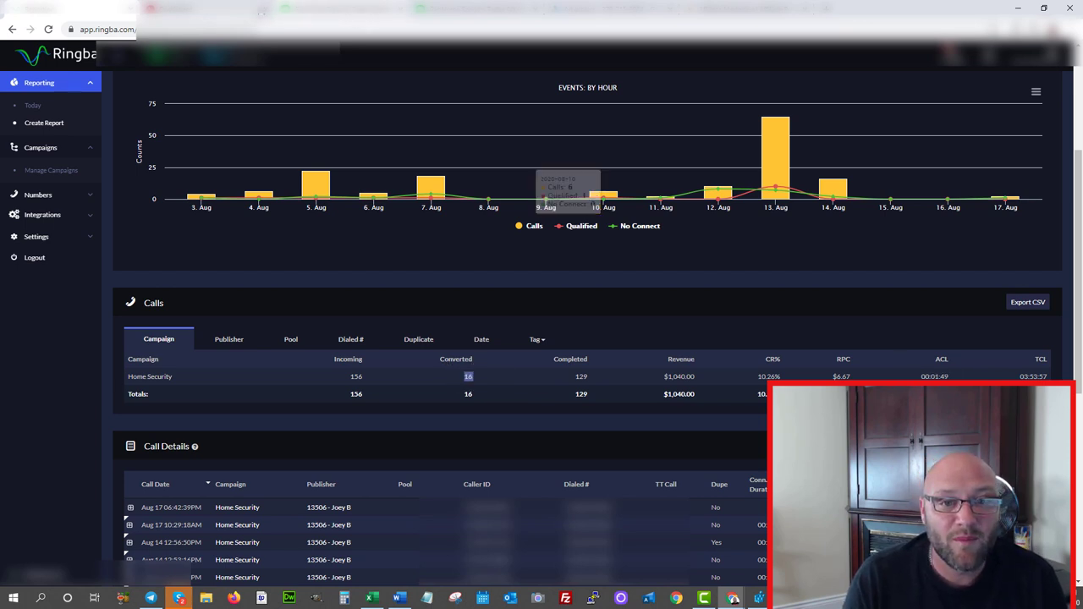
left_click(262, 8)
left_click(371, 395)
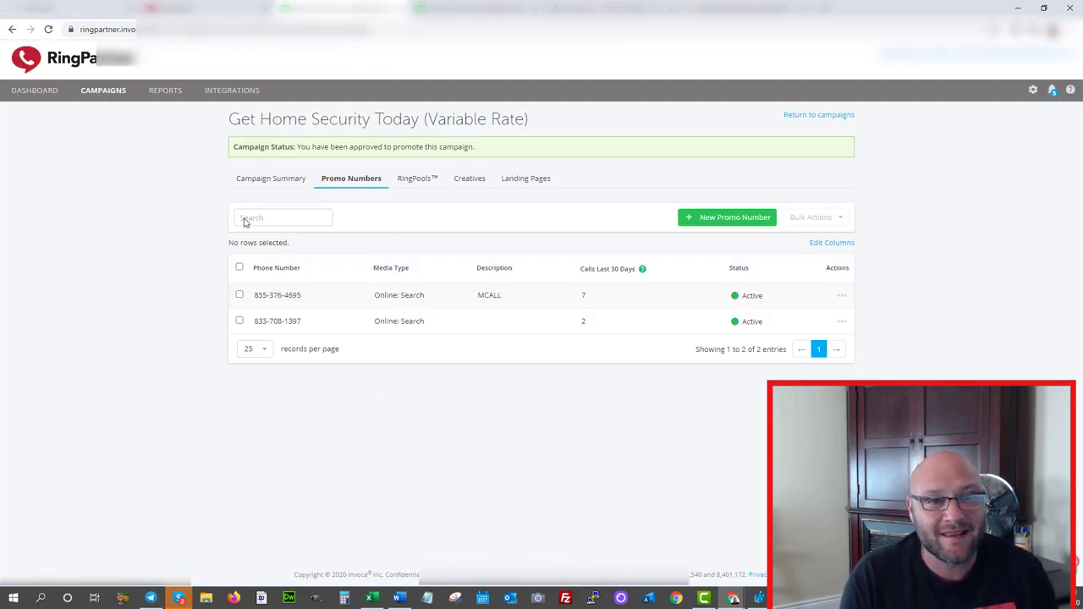
left_click_drag(308, 296, 241, 303)
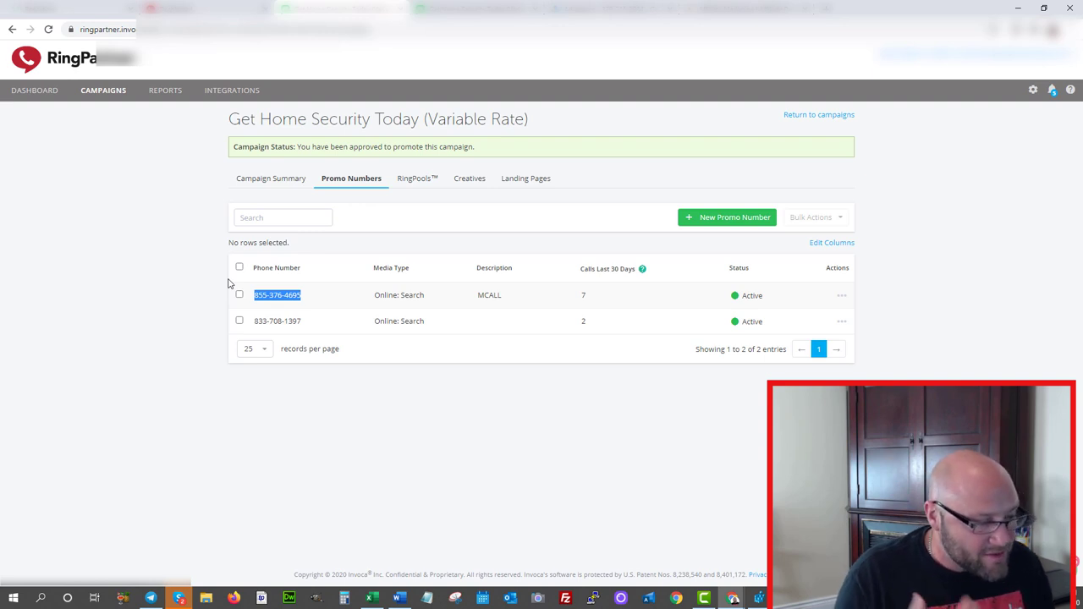
left_click(215, 287)
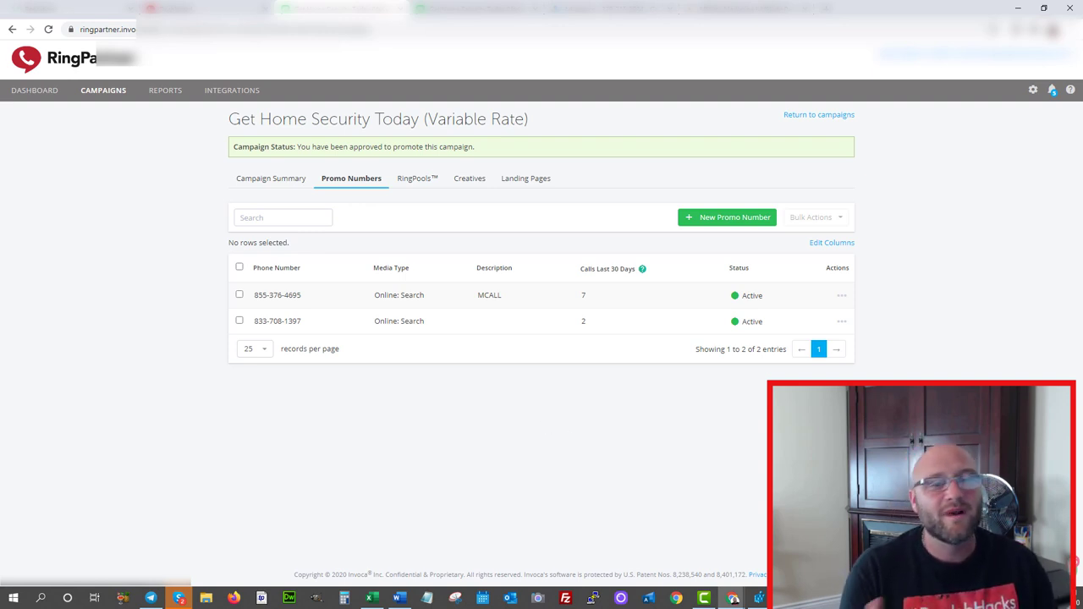
left_click(103, 89)
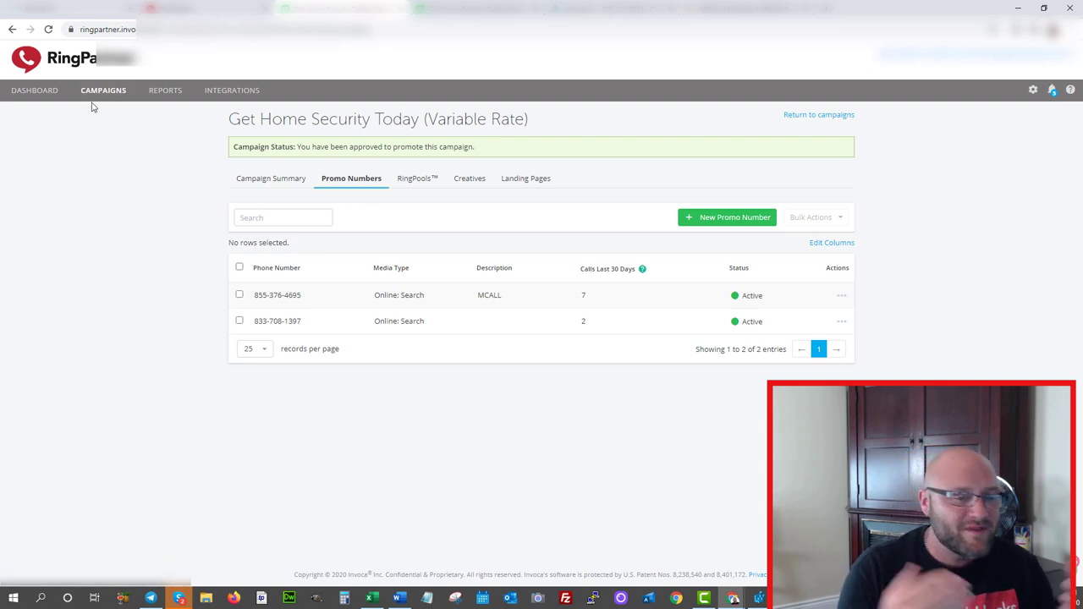